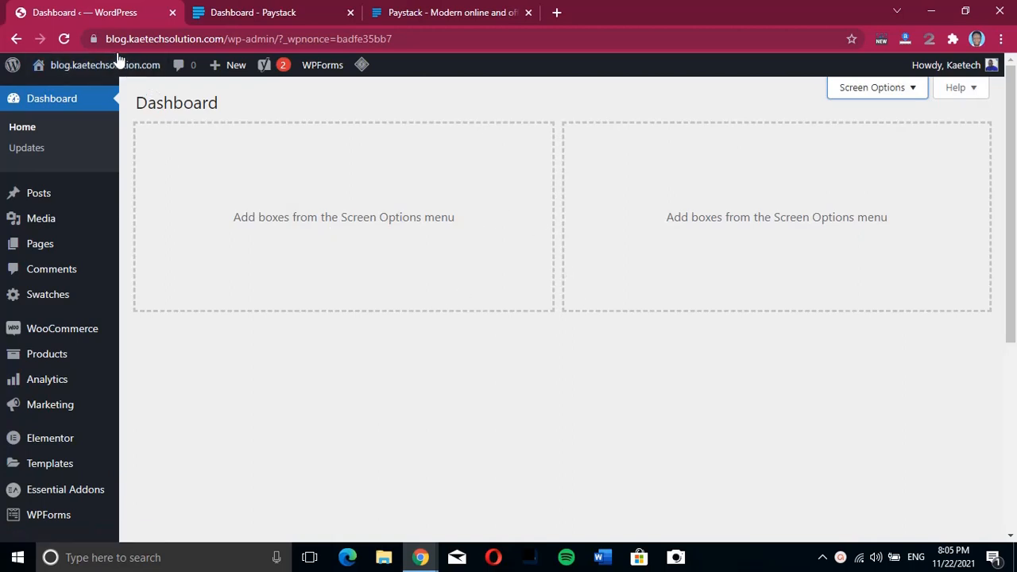
Open the store's public website from the WordPress dashboard in a new browser tab and switch to it.
mouse_move(102, 69)
right_click(60, 99)
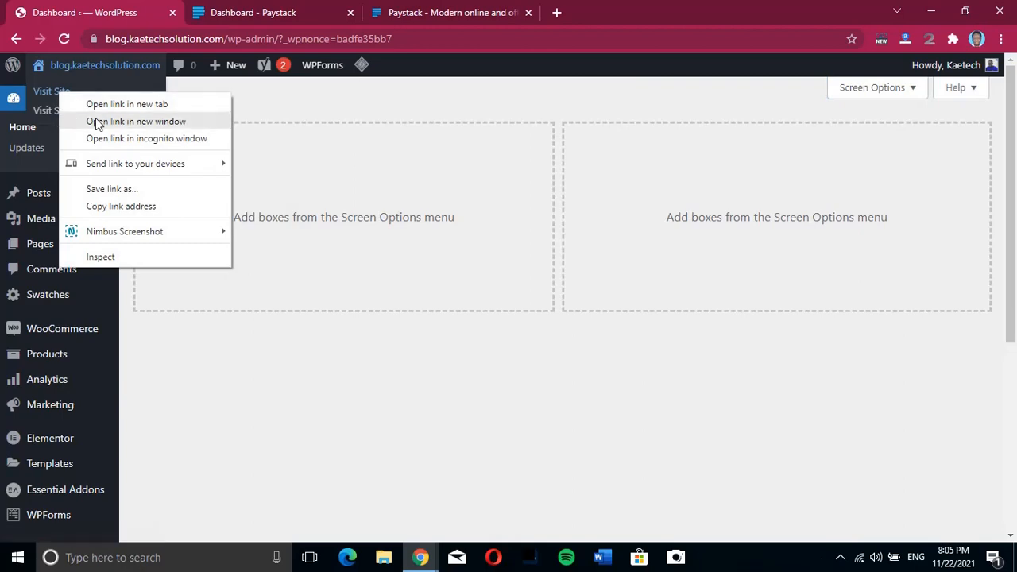
click(119, 103)
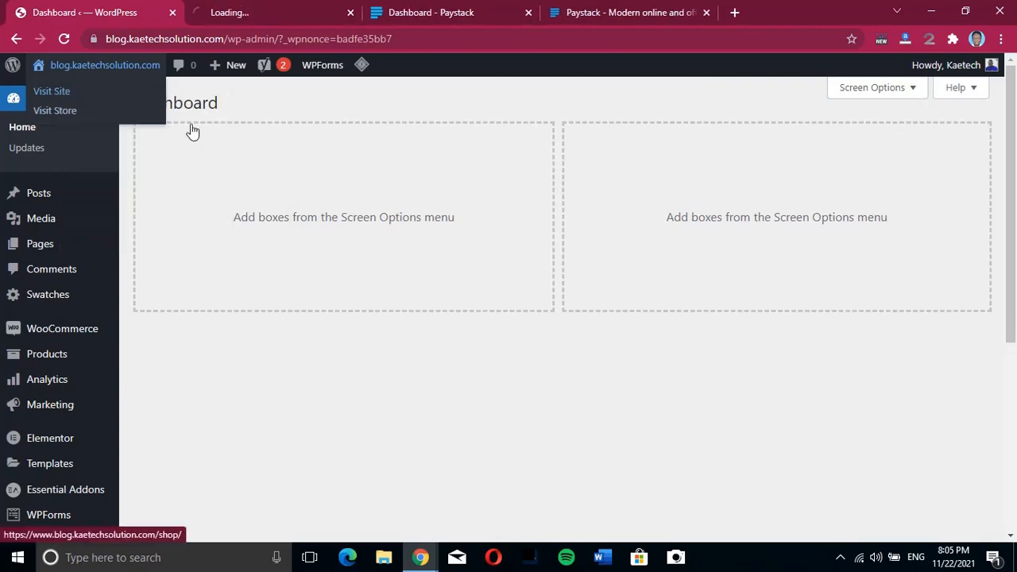
click(257, 12)
Look through the Electroniks home page, from the banner and product sections down to the footer's payment logos and back.
scroll(794, 359, down, 10)
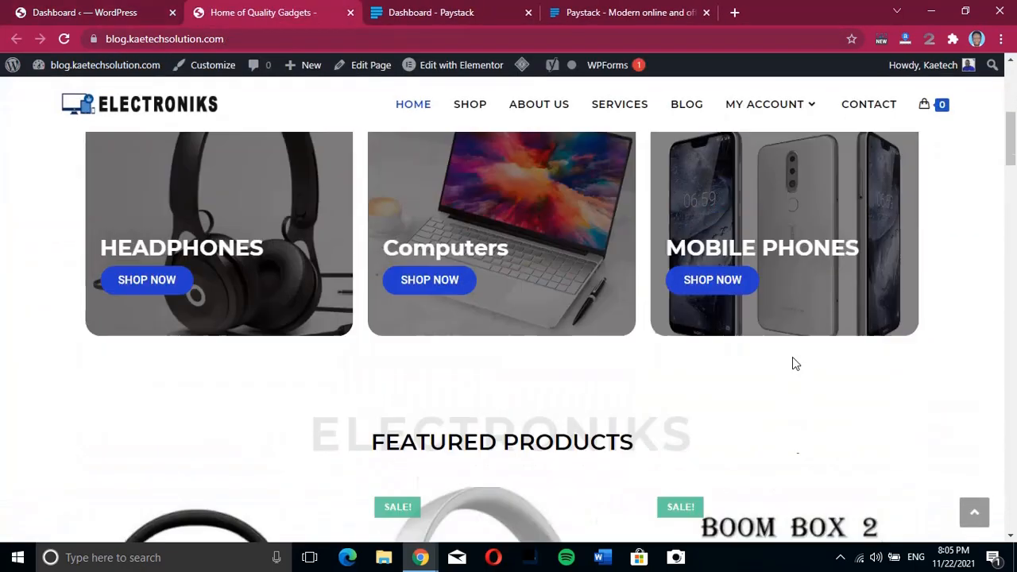
scroll(794, 362, down, 15)
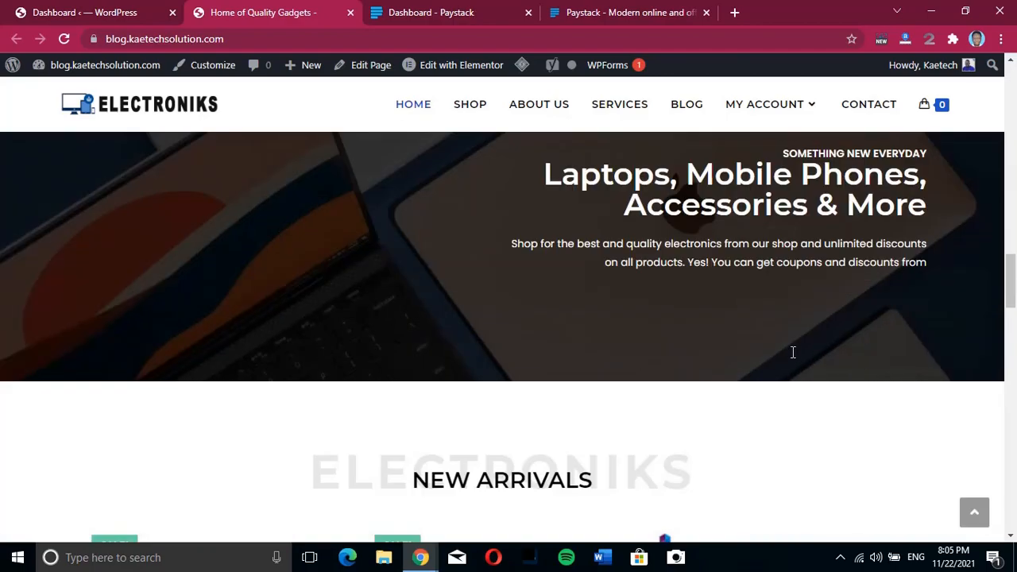
scroll(793, 359, down, 15)
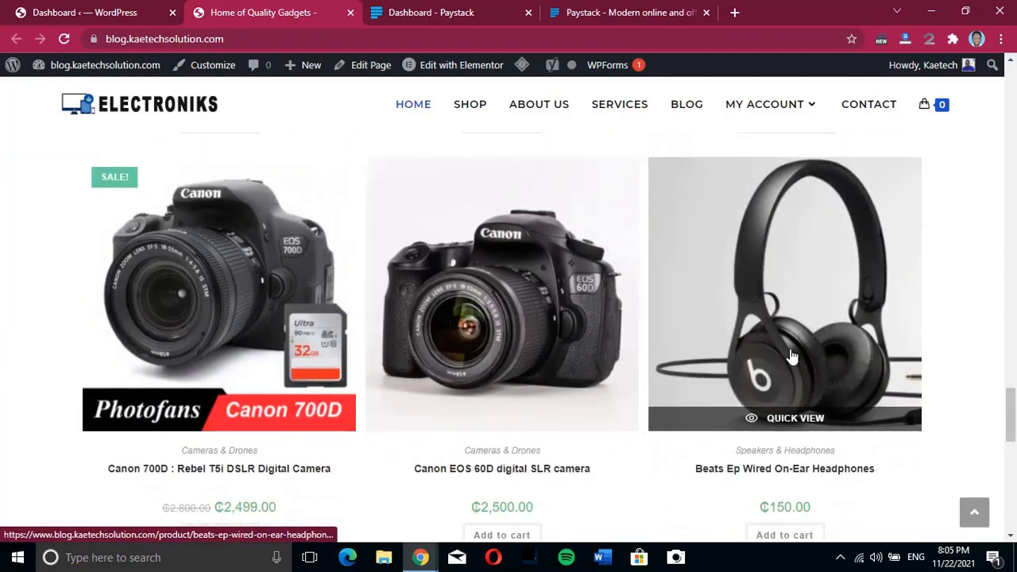
scroll(793, 358, down, 3)
scroll(793, 358, up, 10)
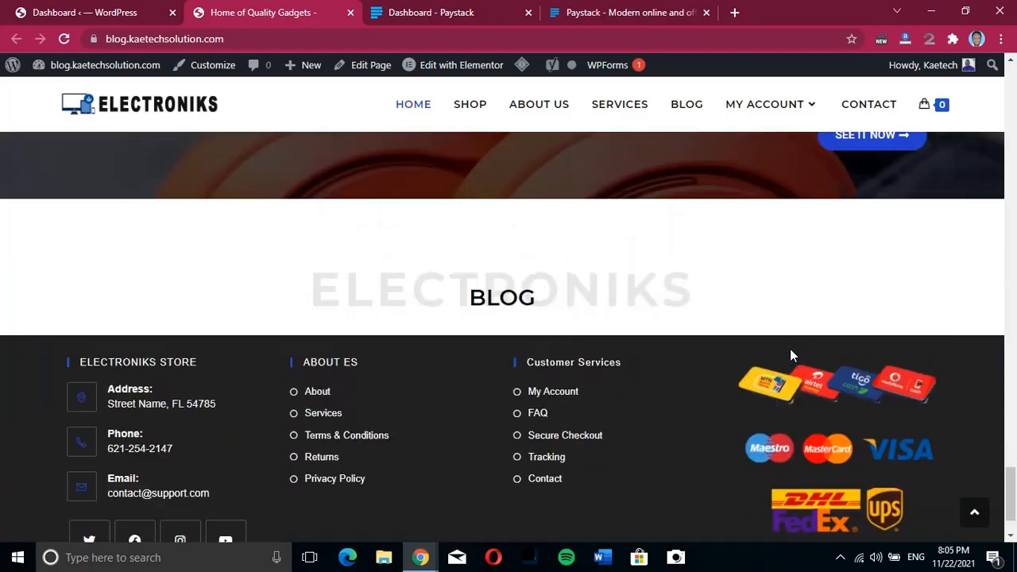
scroll(793, 360, up, 15)
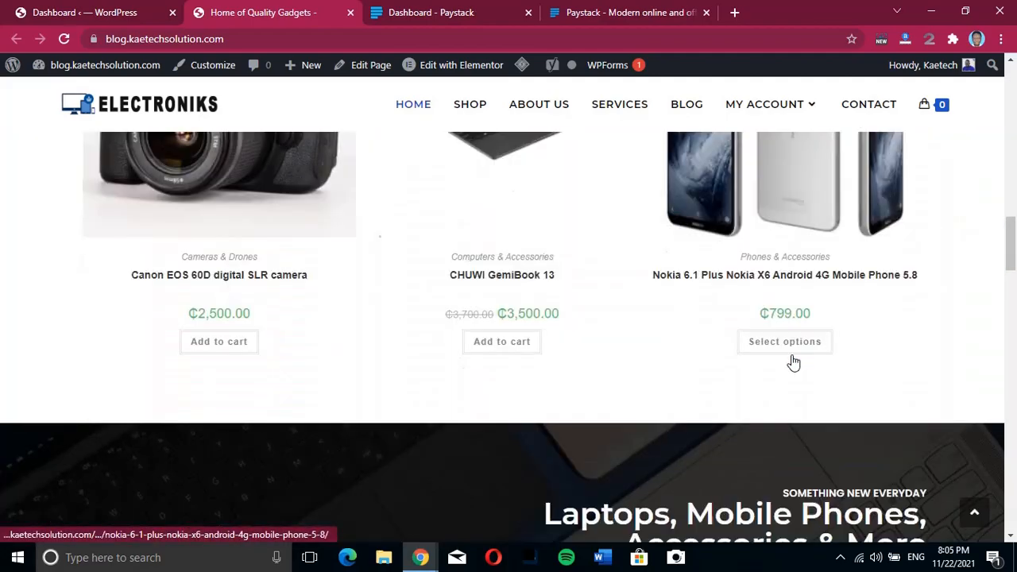
scroll(793, 362, up, 8)
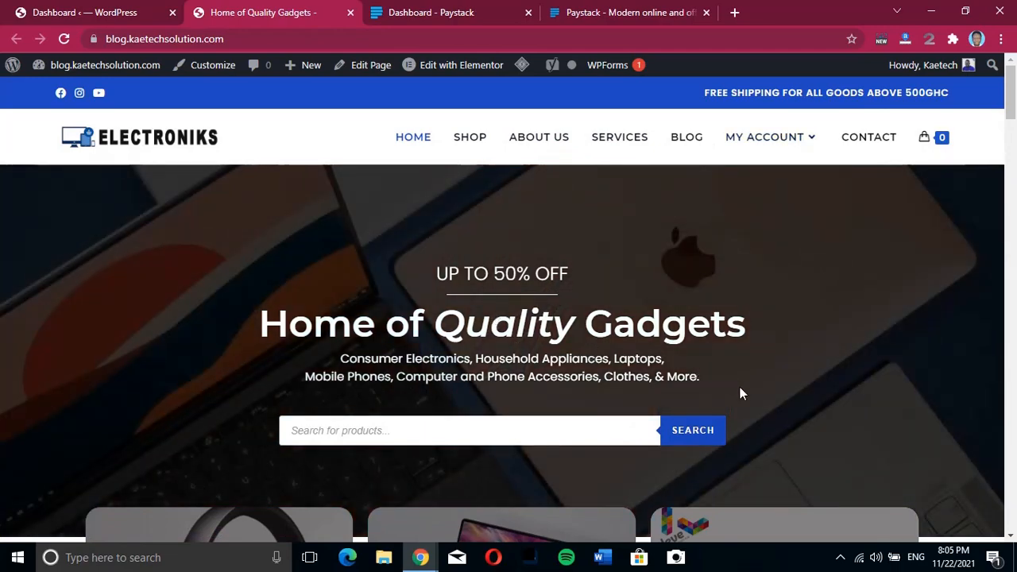
scroll(740, 387, down, 8)
scroll(744, 388, down, 10)
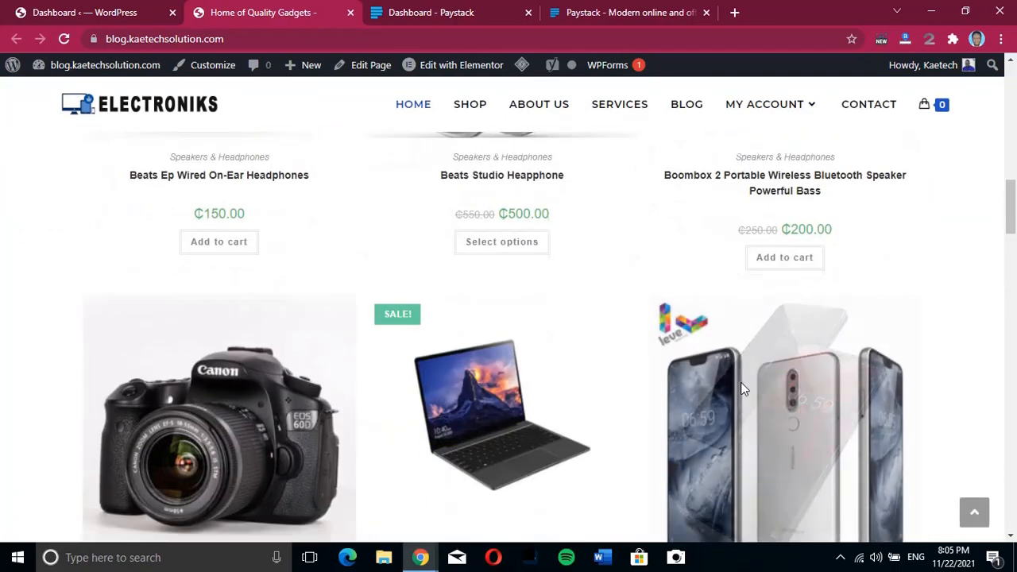
scroll(741, 383, down, 12)
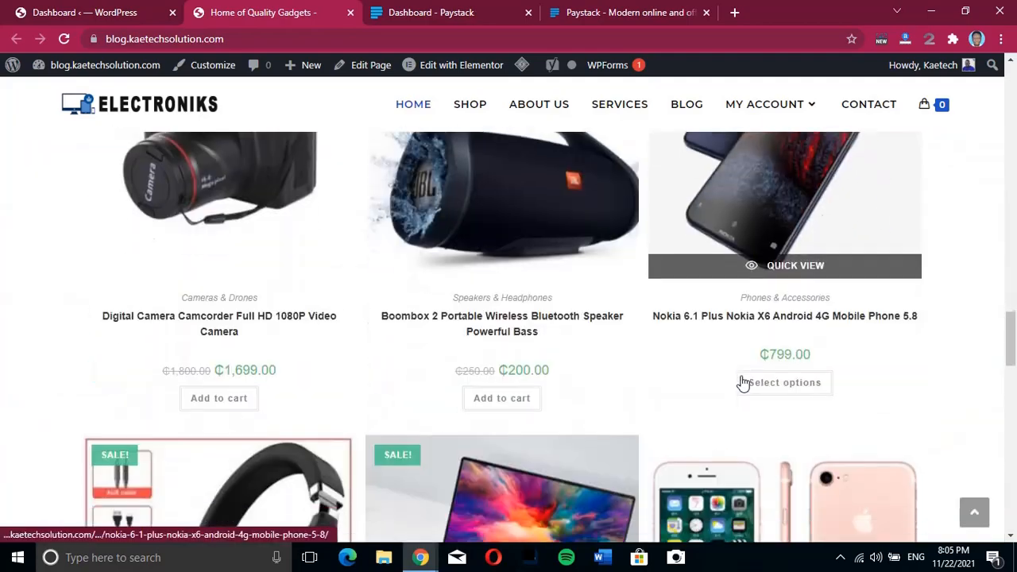
scroll(741, 378, down, 8)
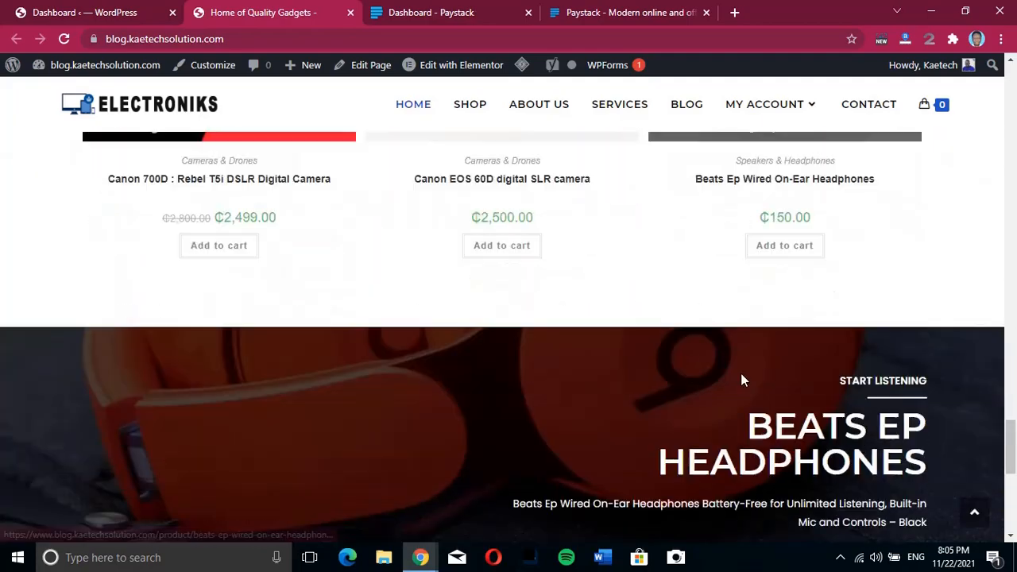
scroll(742, 379, up, 11)
scroll(741, 380, up, 15)
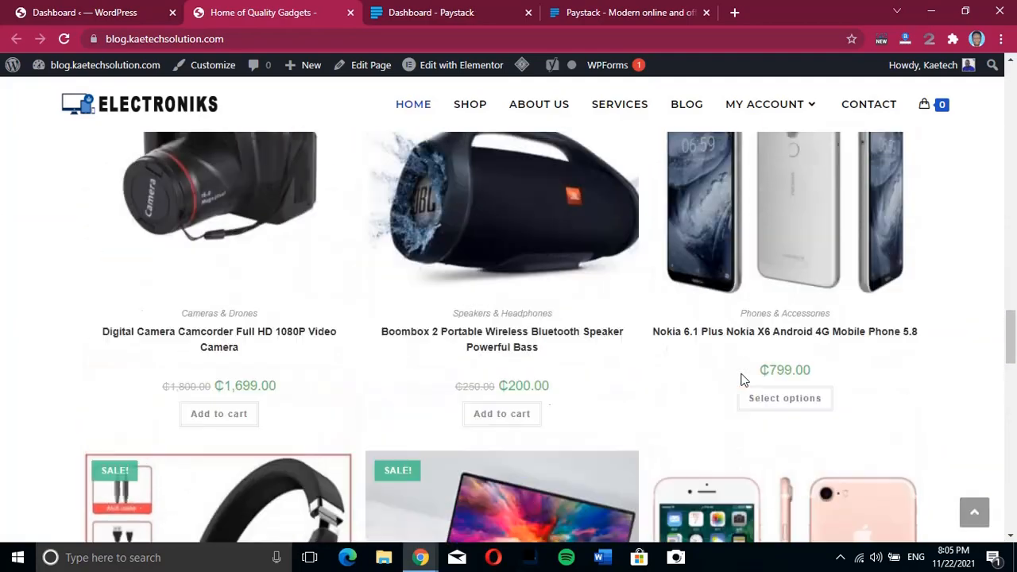
scroll(740, 373, up, 10)
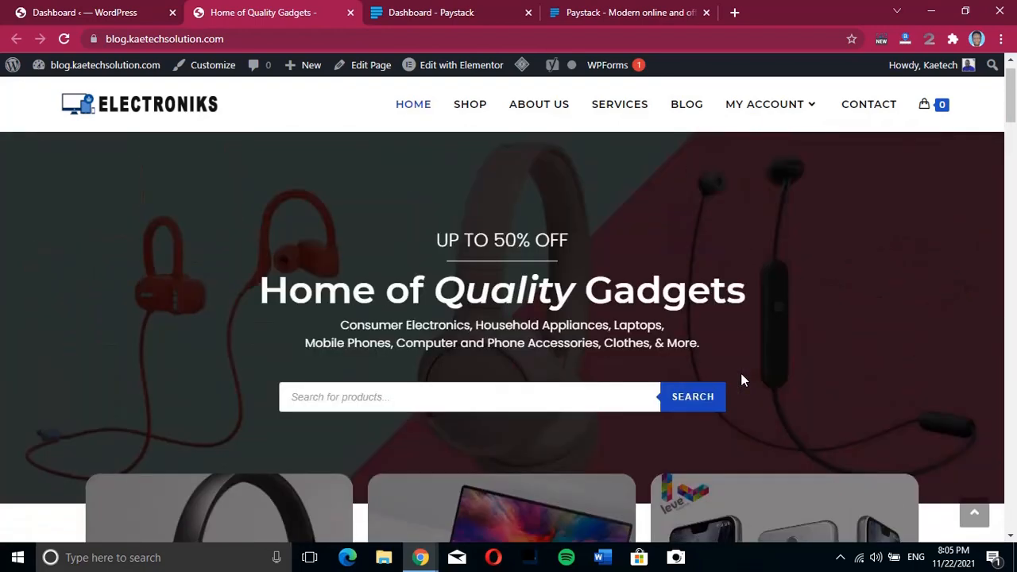
Revisit the WordPress dashboard and look over the Paystack home page.
click(75, 9)
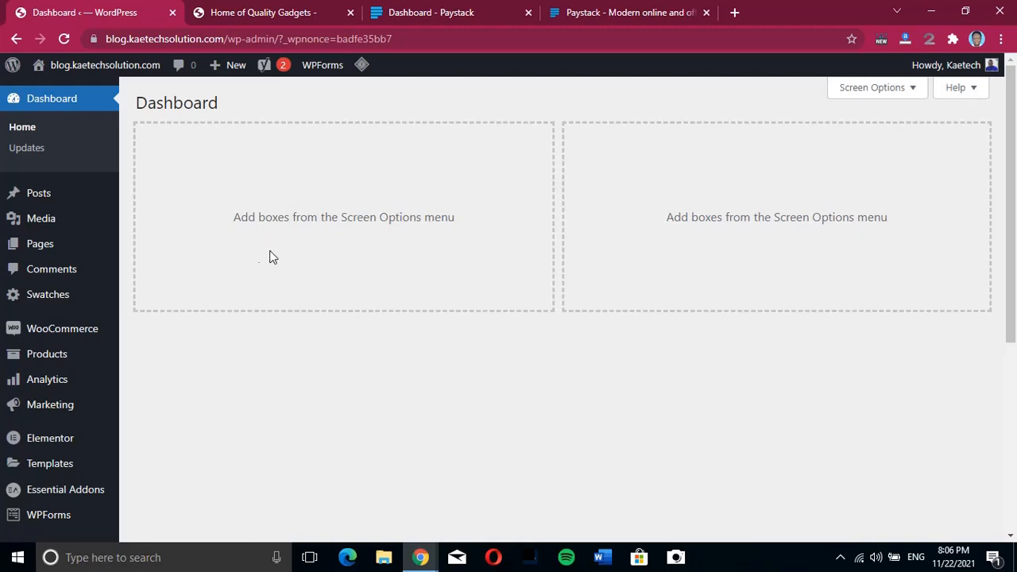
click(601, 13)
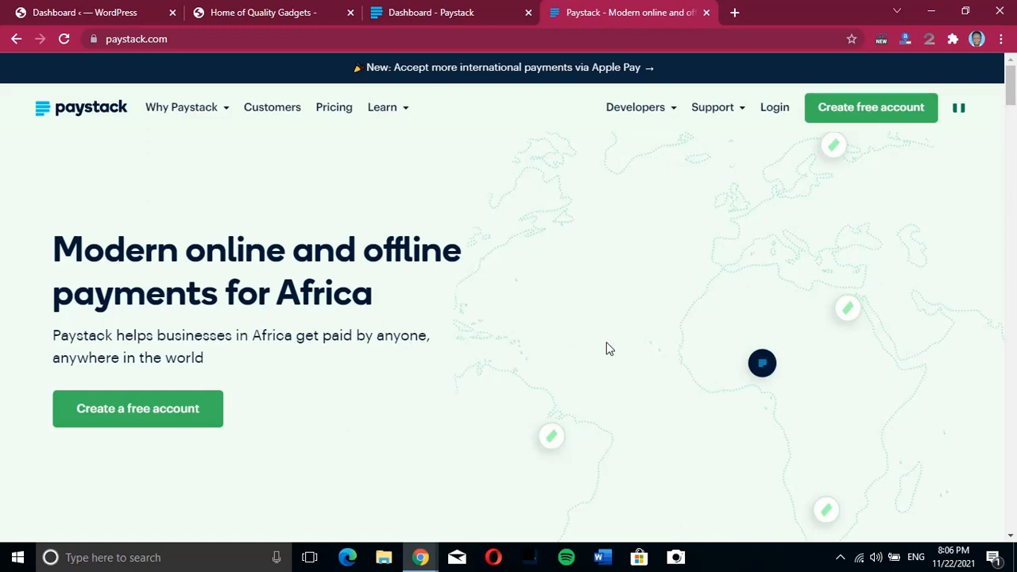
scroll(580, 355, down, 3)
scroll(579, 354, up, 3)
Dismiss the welcome message on the Paystack dashboard and open the account settings.
click(442, 13)
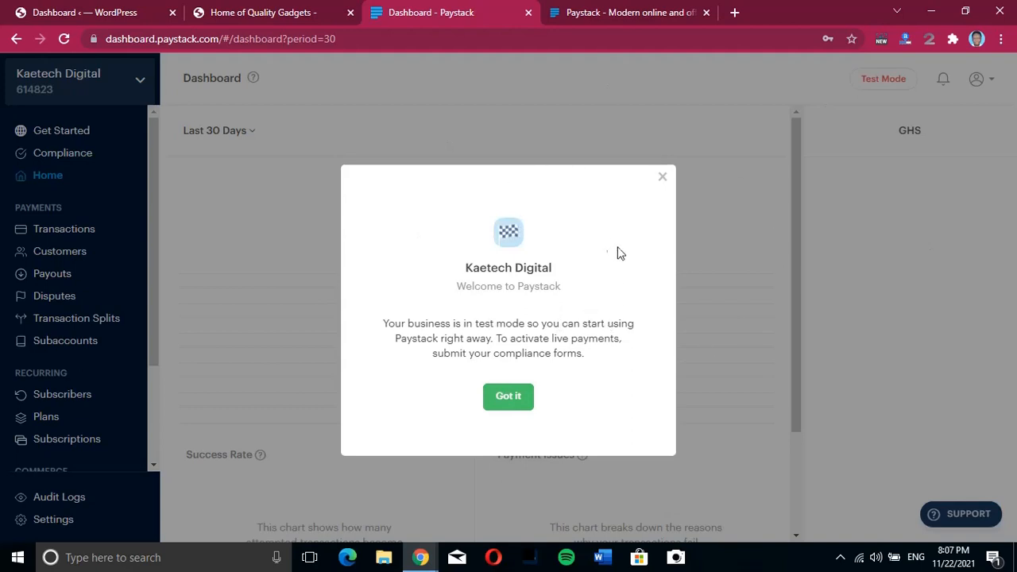
click(507, 399)
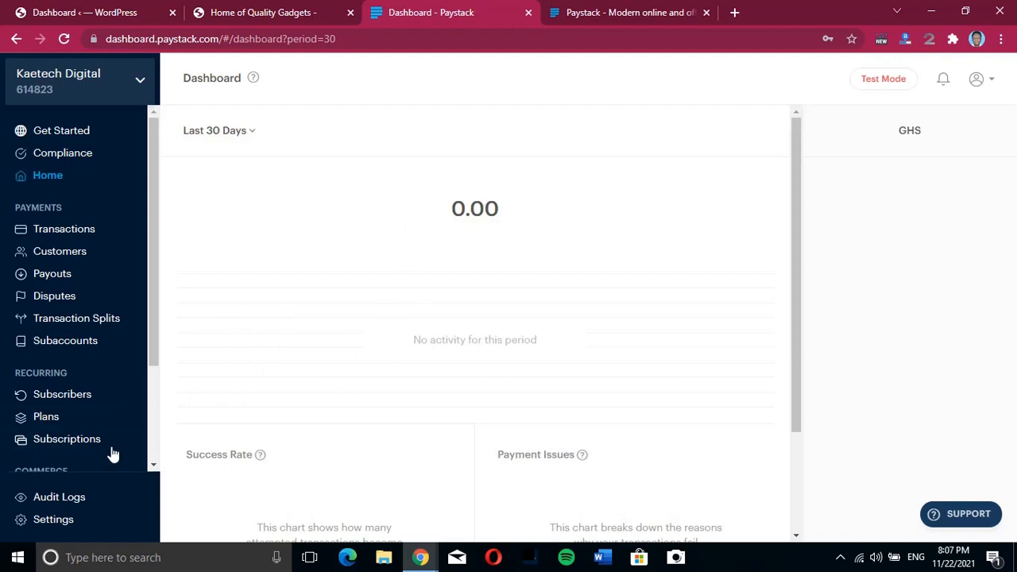
click(48, 524)
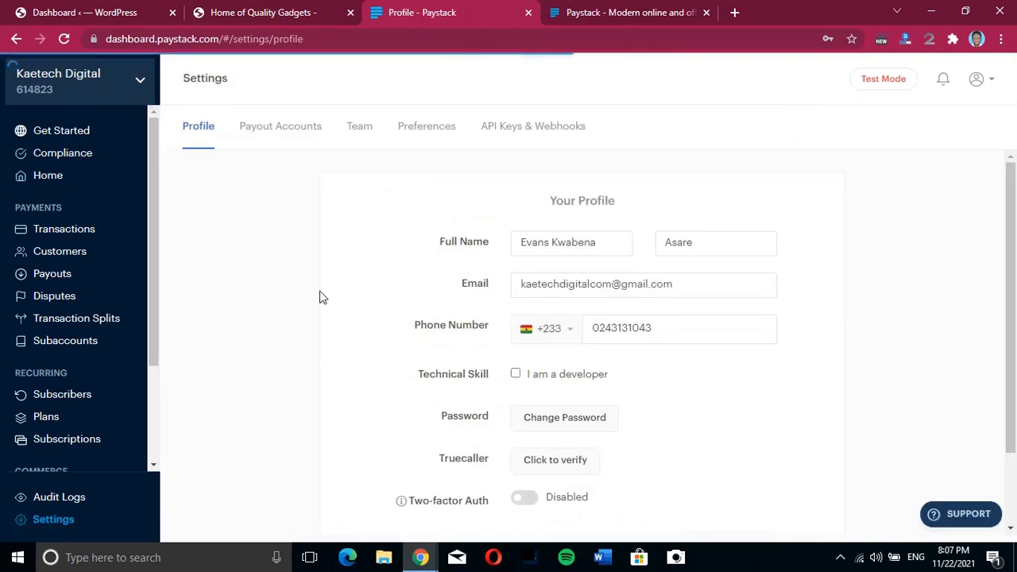
Review the Profile settings and the Payout Accounts settings of the Paystack business.
scroll(423, 312, down, 1)
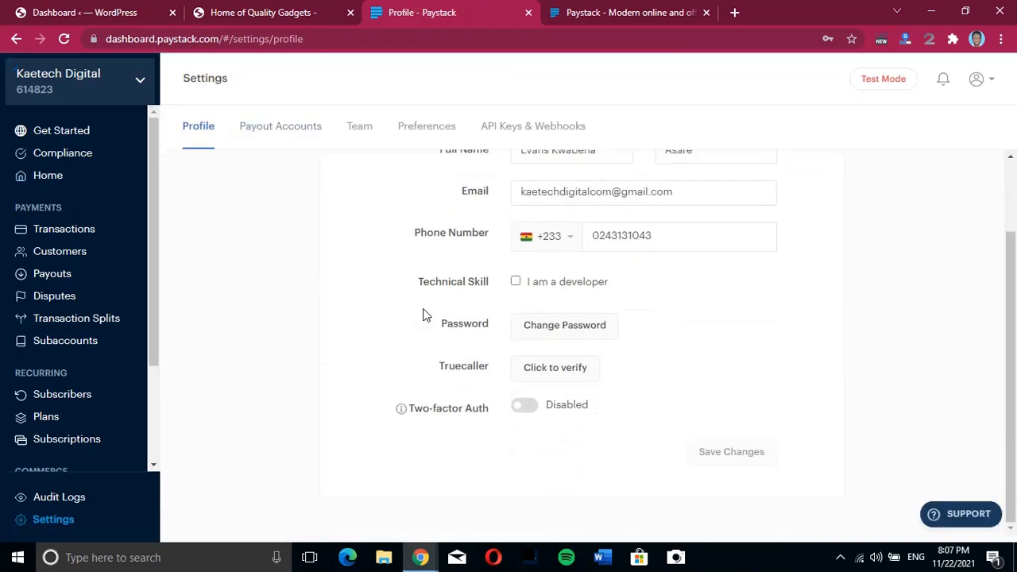
scroll(423, 312, up, 1)
scroll(422, 311, down, 1)
scroll(423, 311, up, 1)
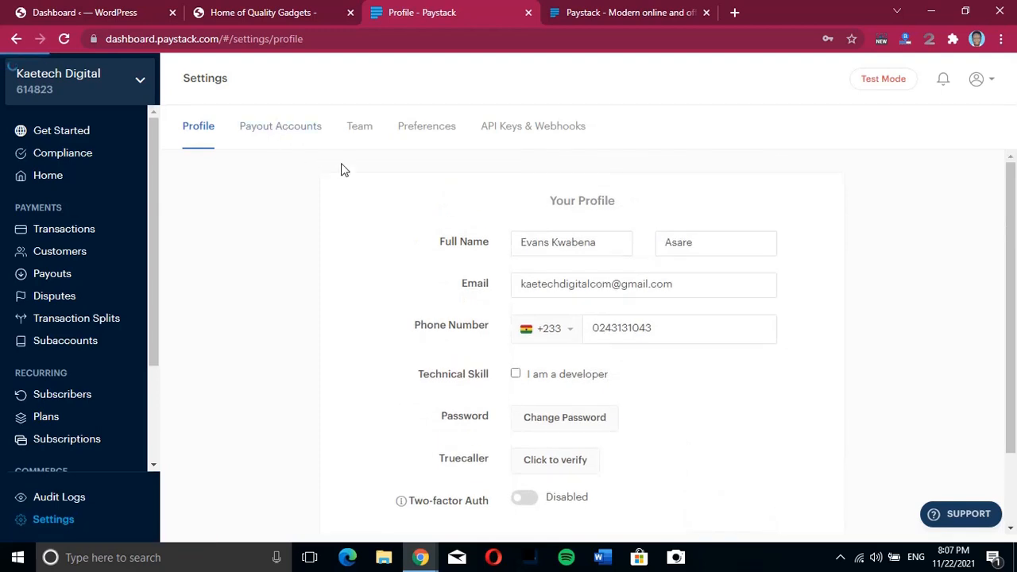
click(281, 126)
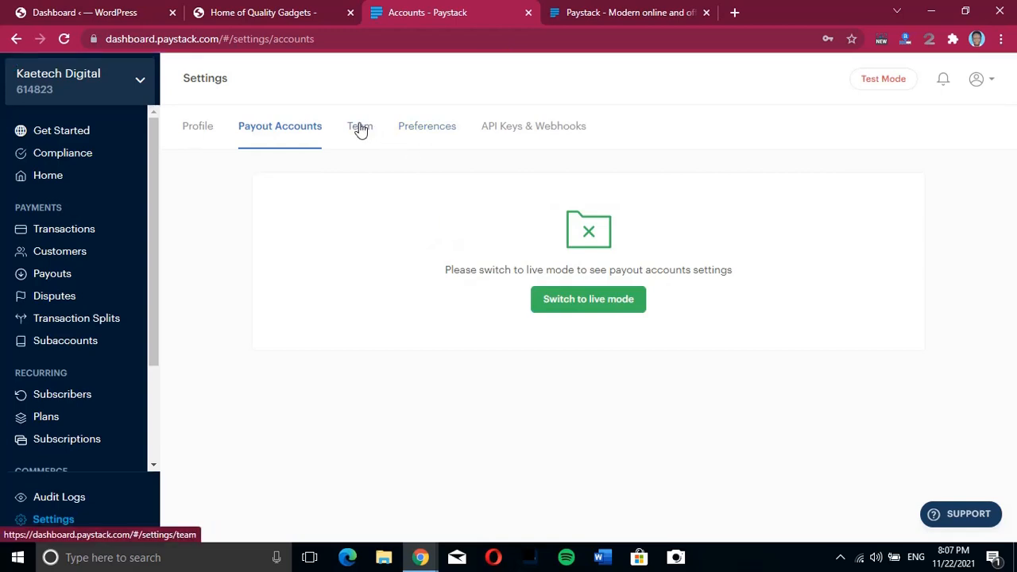
click(187, 135)
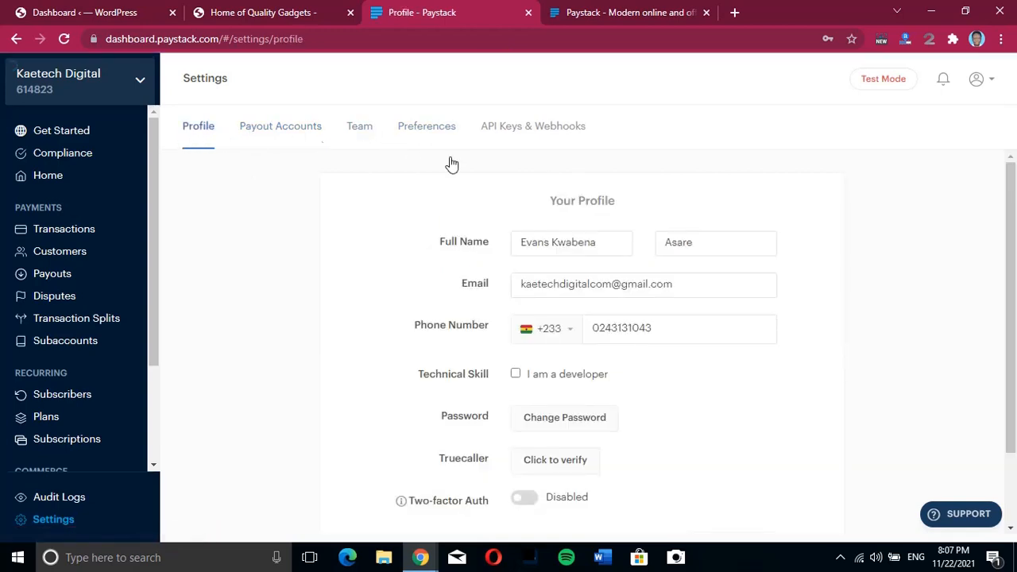
scroll(502, 284, down, 1)
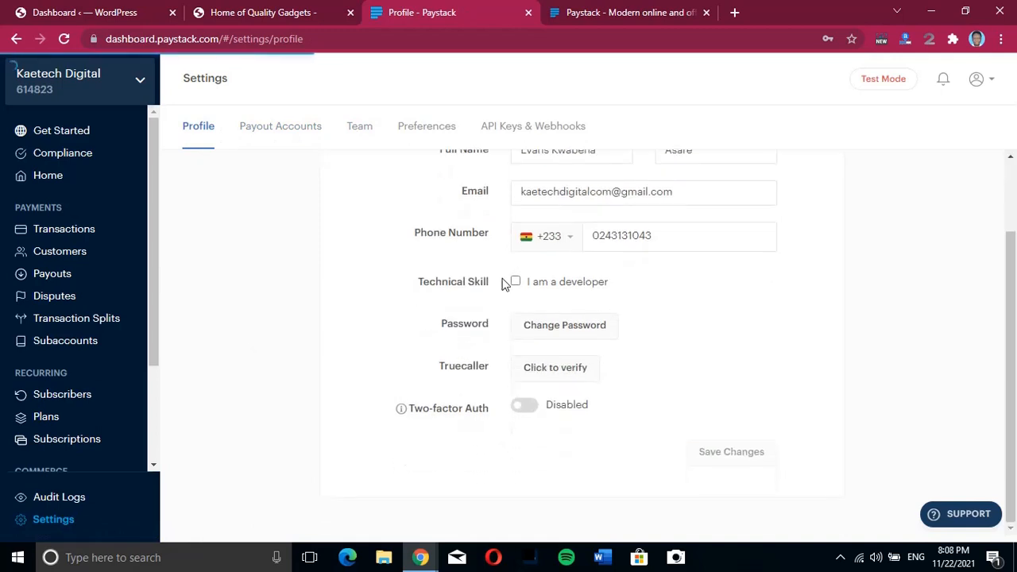
scroll(503, 284, up, 1)
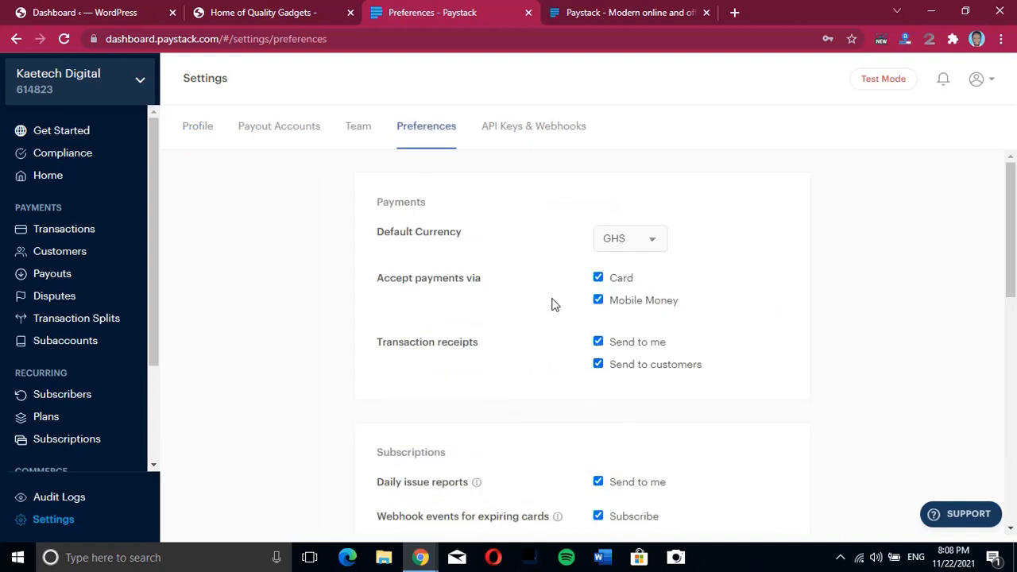
Review the Paystack preferences for payments, transaction receipts, subscriptions, payouts, pagination and timezone.
scroll(739, 464, down, 3)
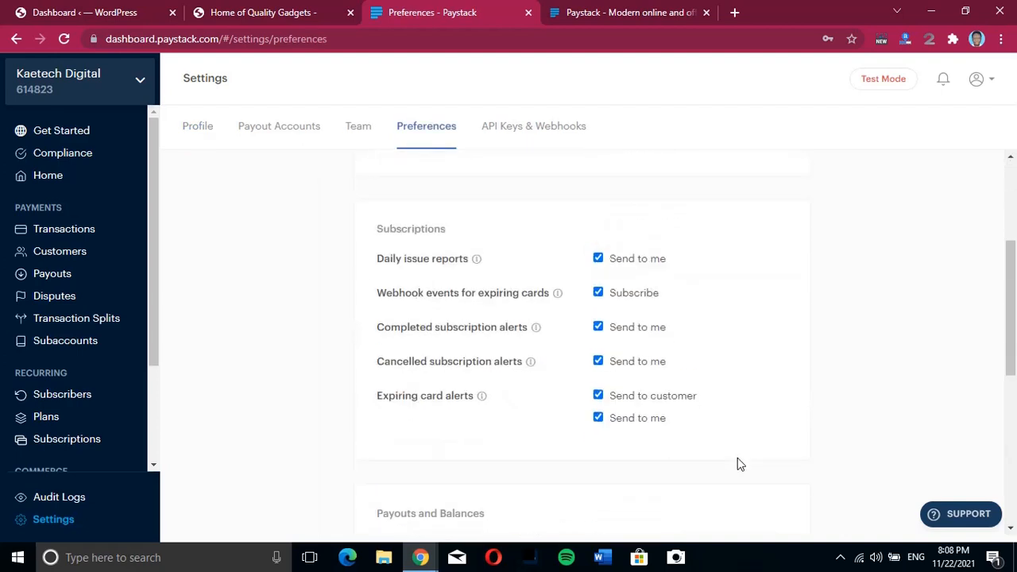
scroll(739, 465, up, 1)
scroll(738, 464, up, 2)
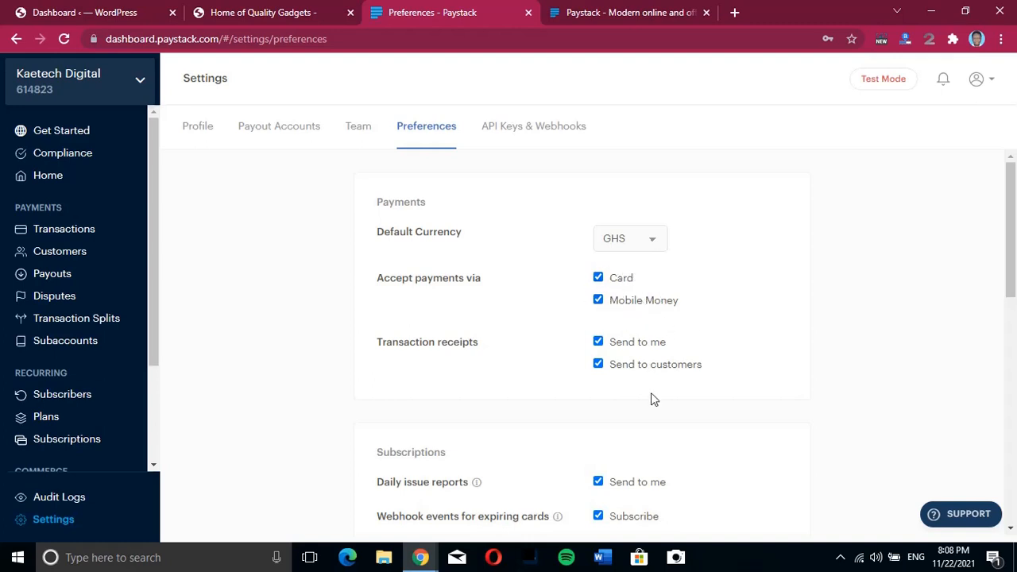
scroll(650, 391, down, 3)
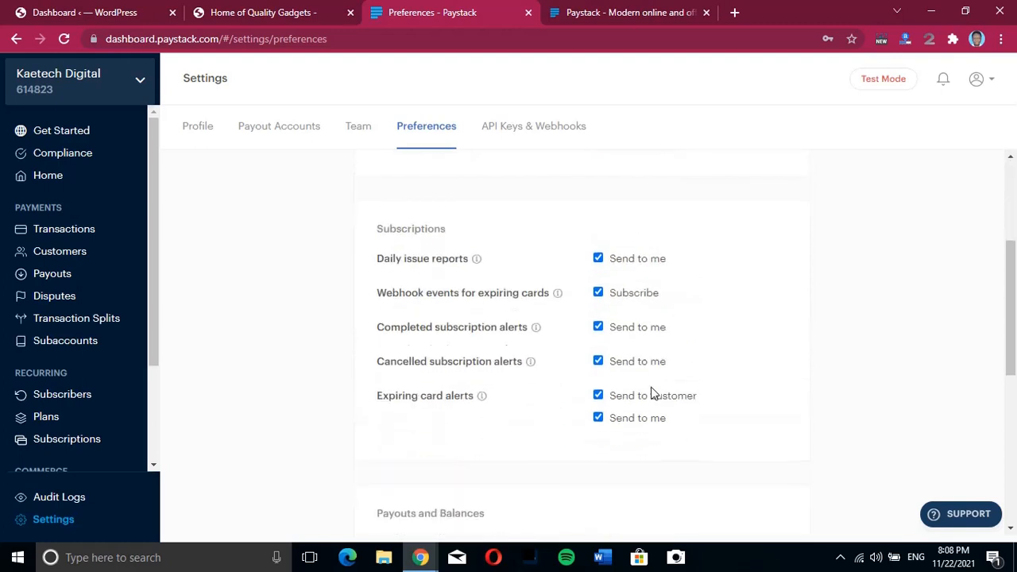
scroll(652, 394, up, 1)
scroll(654, 392, down, 5)
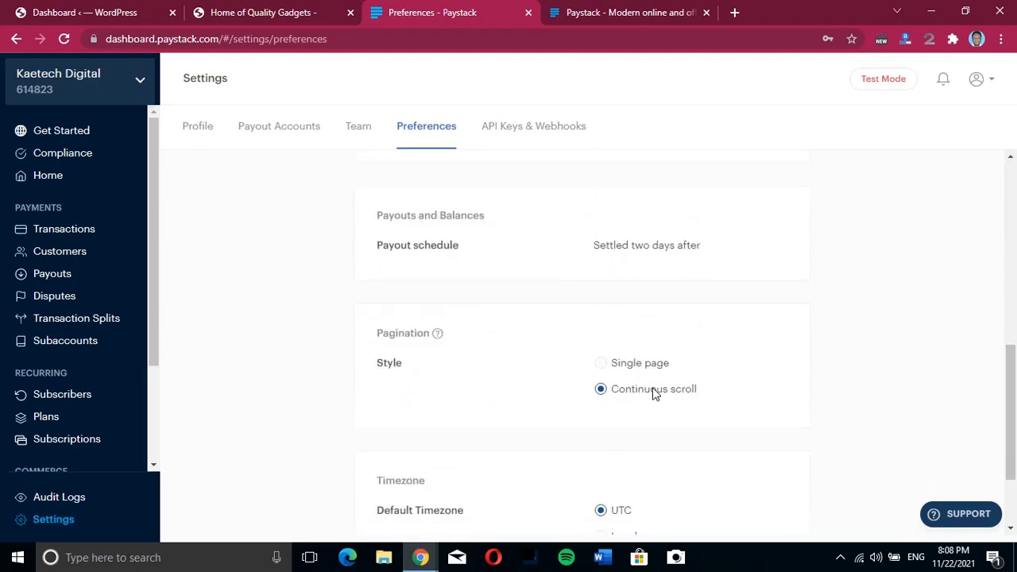
scroll(643, 421, down, 2)
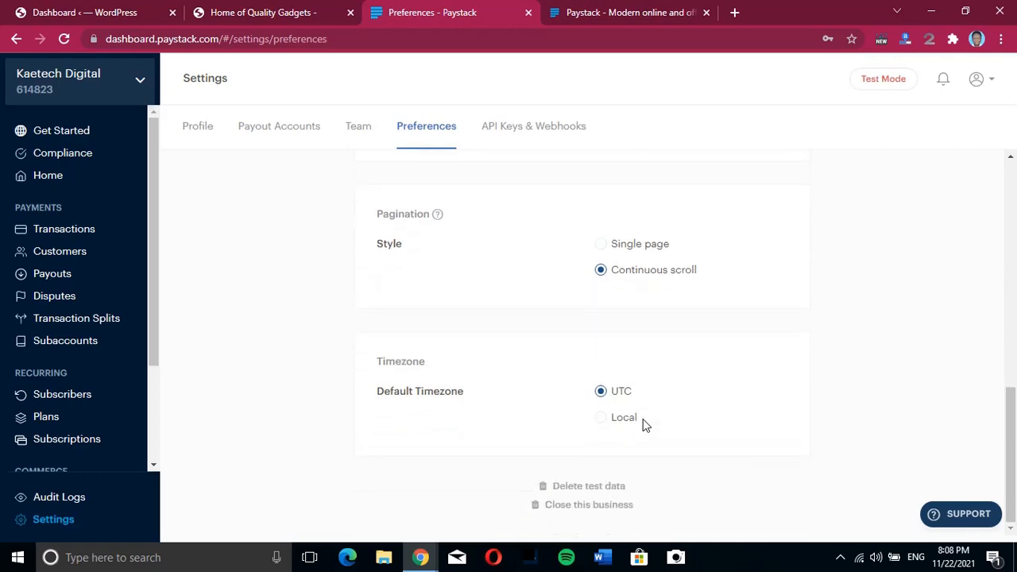
scroll(644, 421, up, 10)
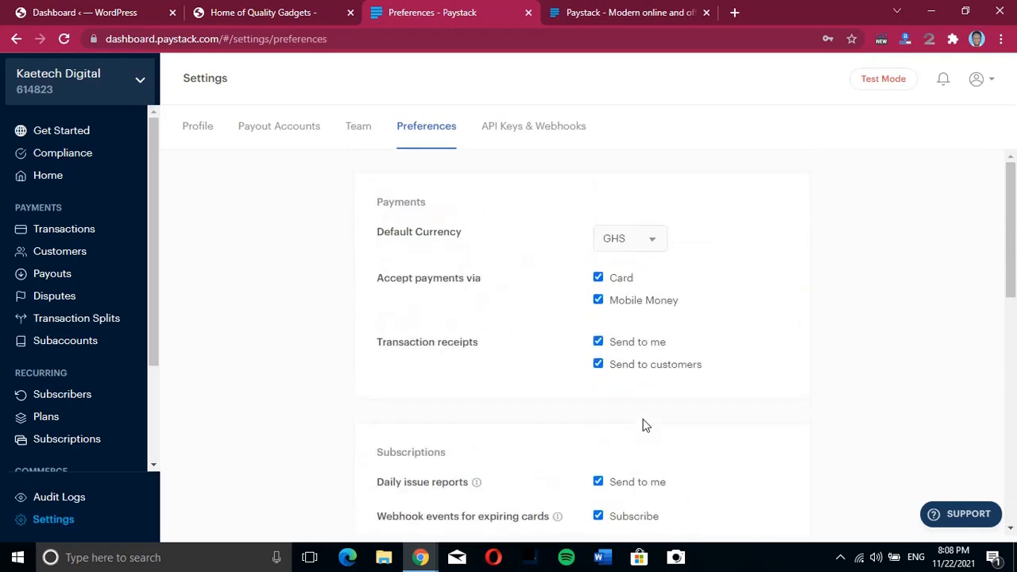
scroll(643, 426, down, 3)
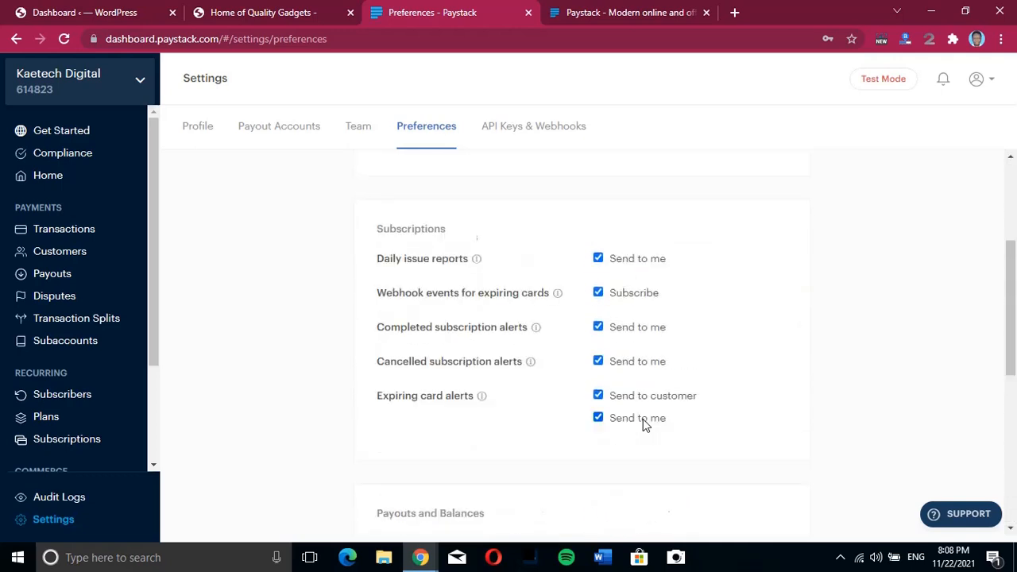
scroll(643, 419, up, 3)
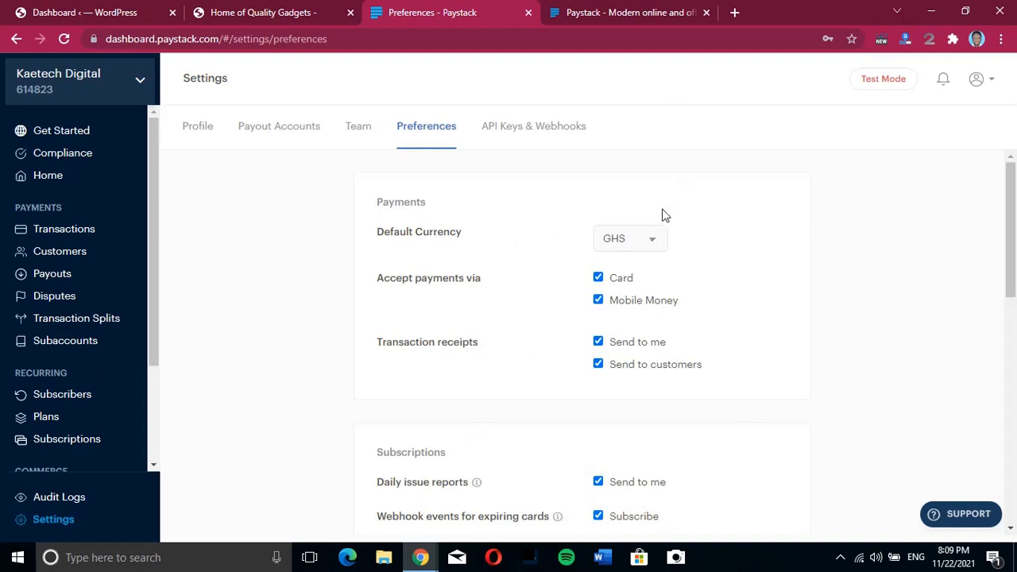
Open the API Keys & Webhooks settings and view the test mode API configuration.
click(530, 129)
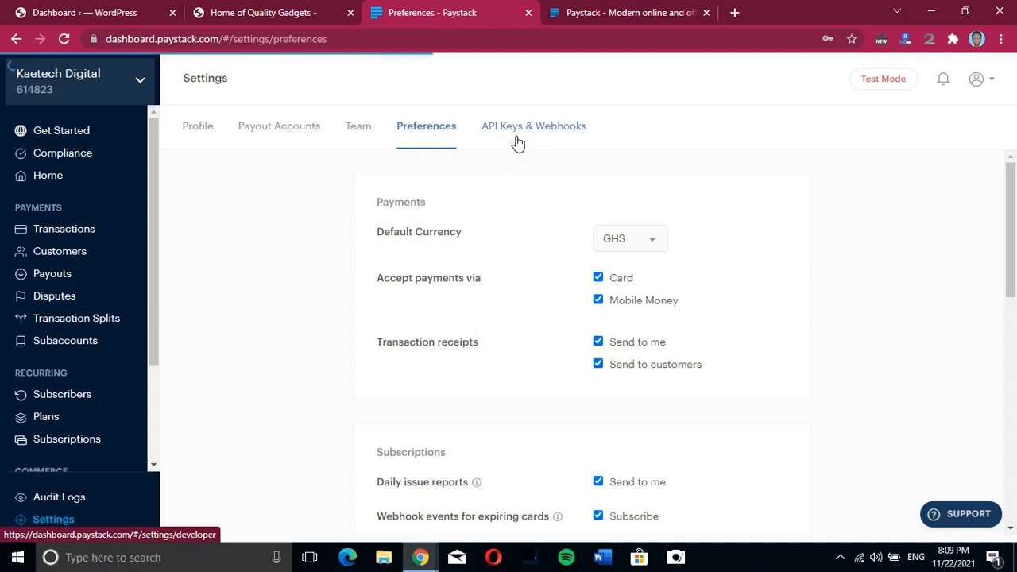
scroll(795, 311, down, 1)
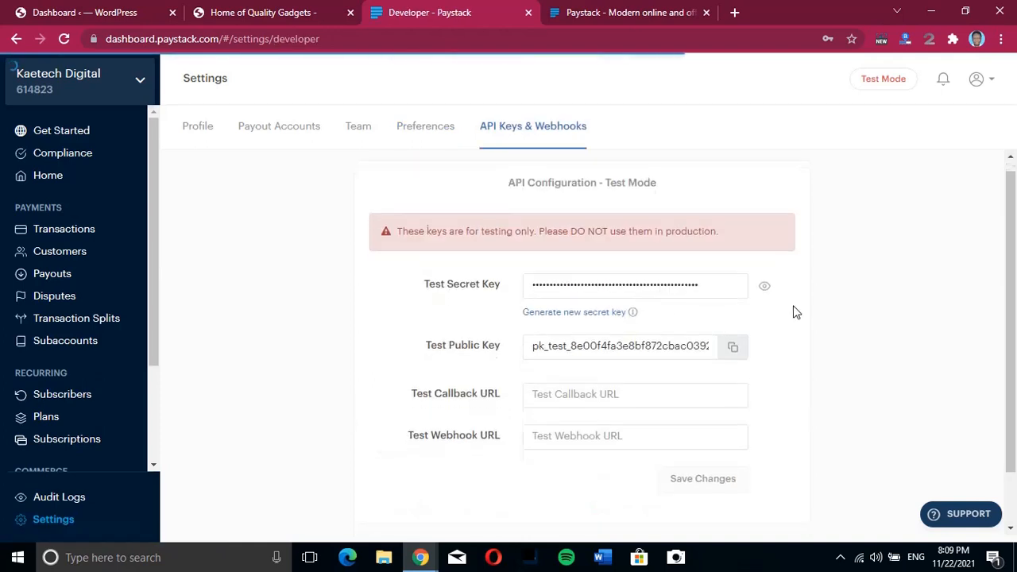
scroll(795, 311, up, 1)
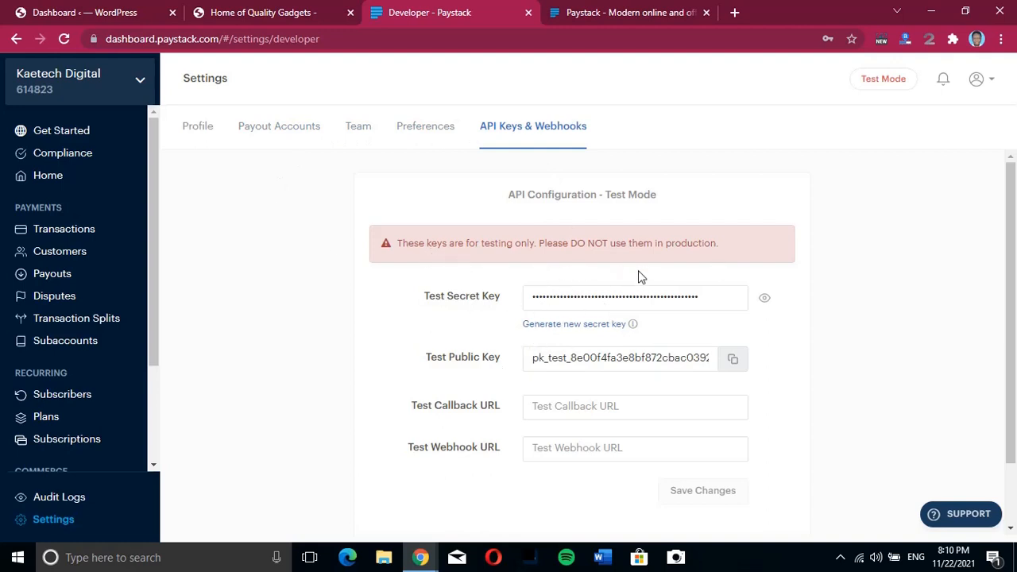
Reveal the Test Secret Key in the Paystack API configuration and copy it.
mouse_move(890, 89)
scroll(700, 330, down, 1)
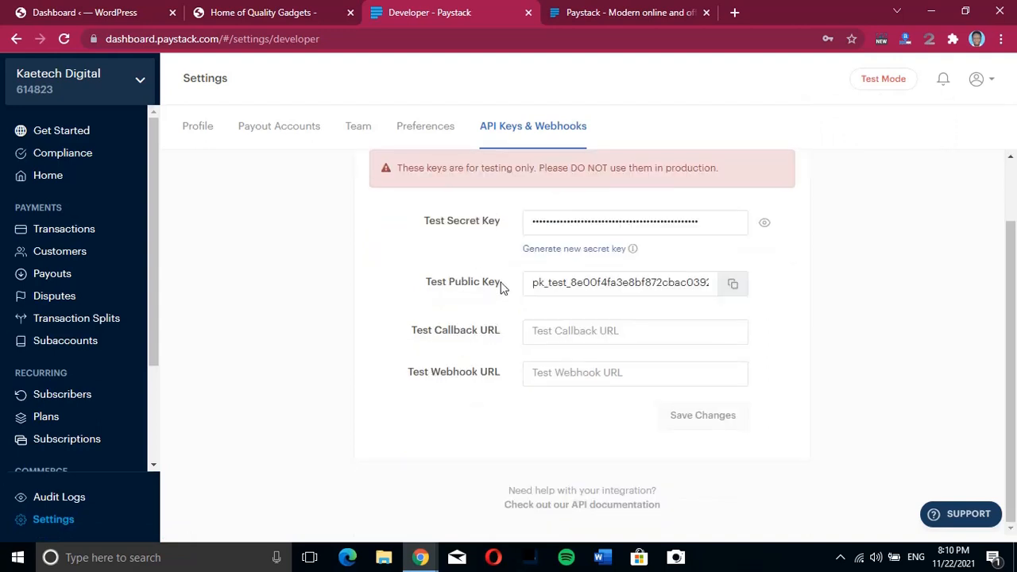
scroll(508, 311, up, 1)
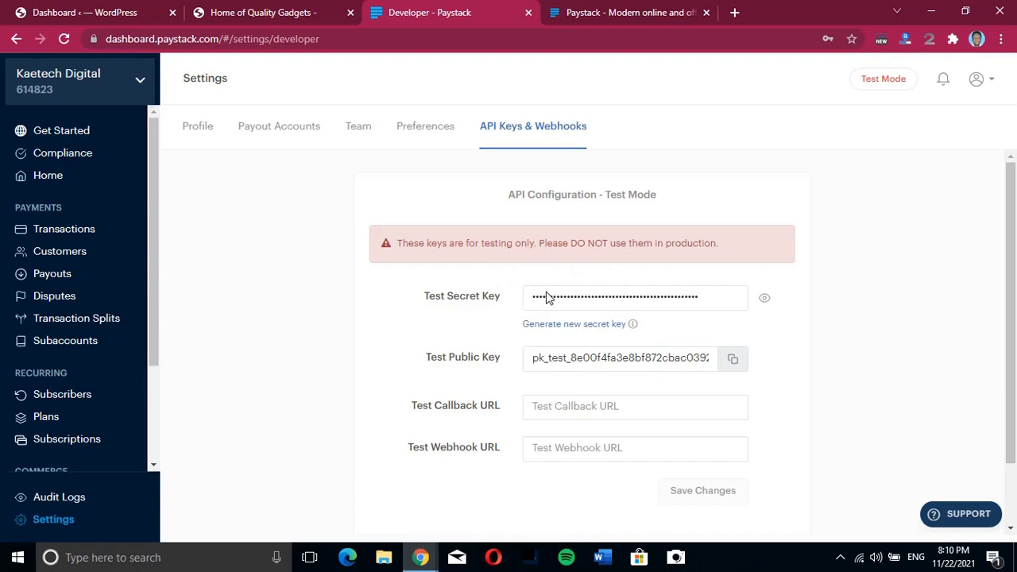
click(763, 300)
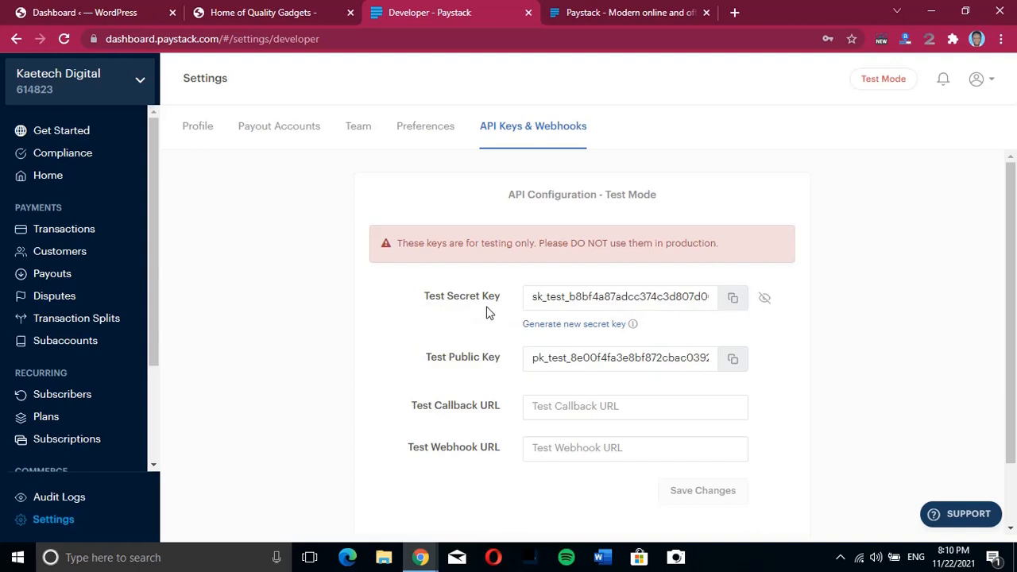
click(733, 300)
Switch to the WordPress admin, open the WooCommerce payment settings and review the installed payment methods.
click(105, 10)
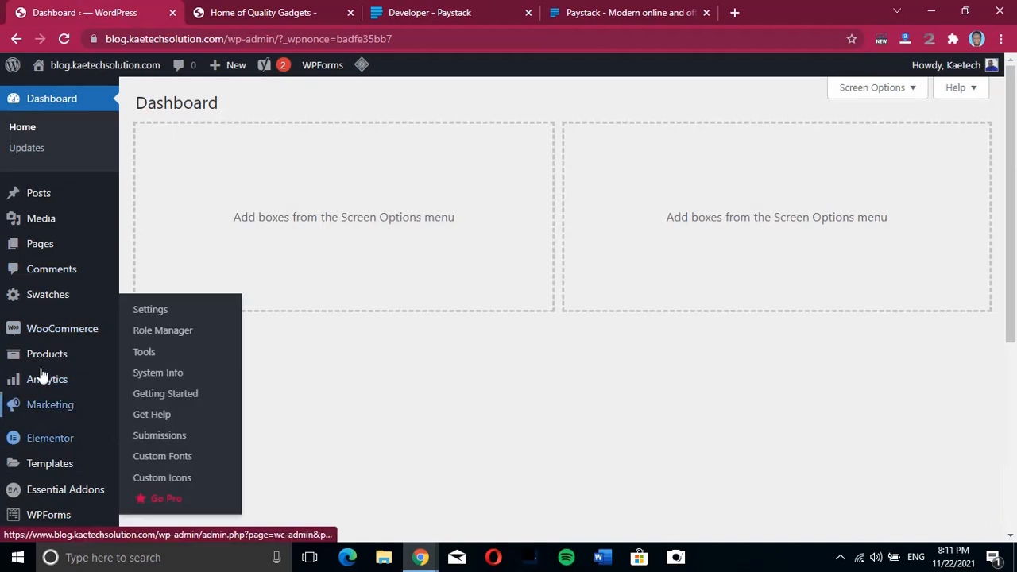
mouse_move(44, 343)
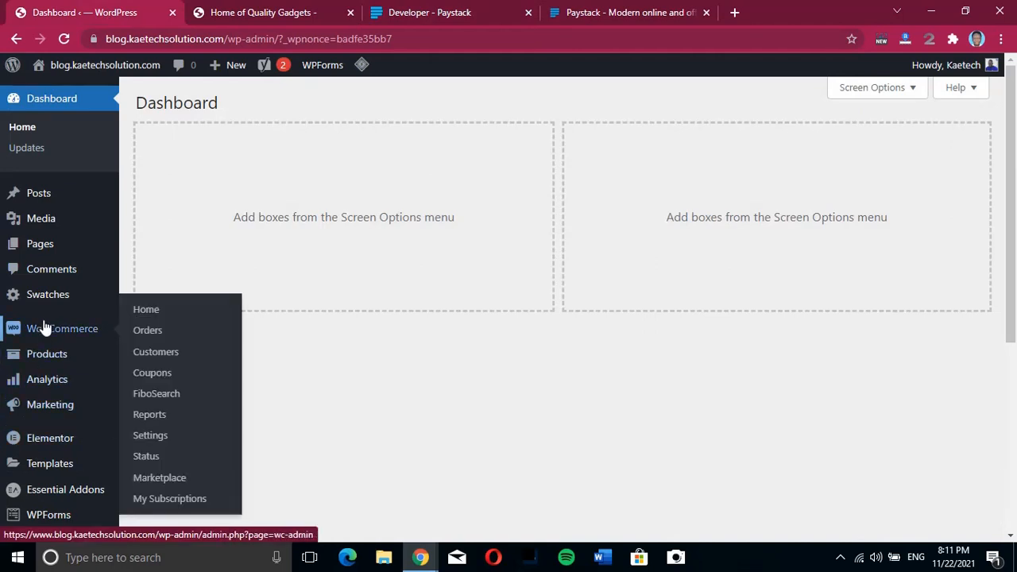
click(149, 437)
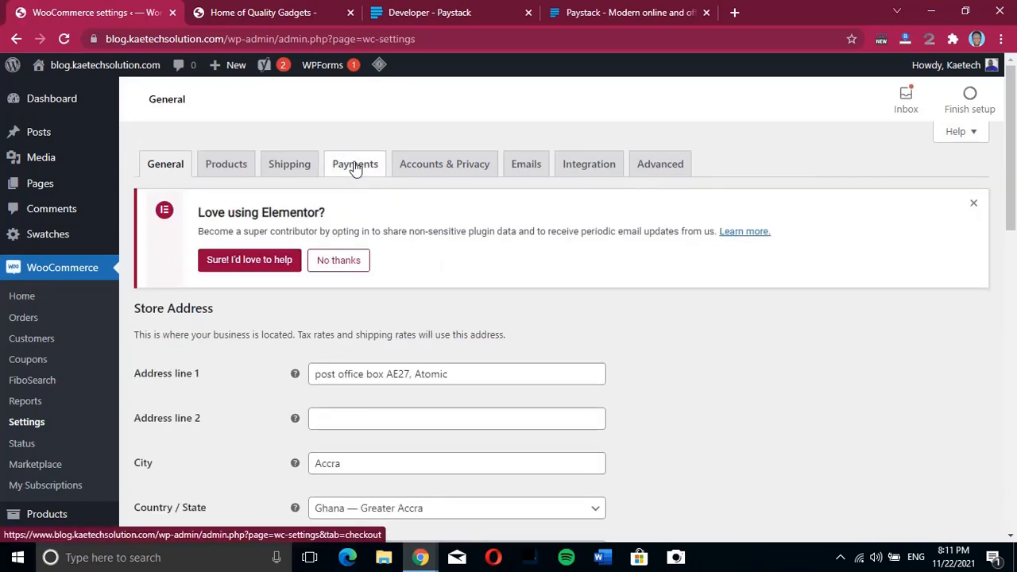
click(355, 167)
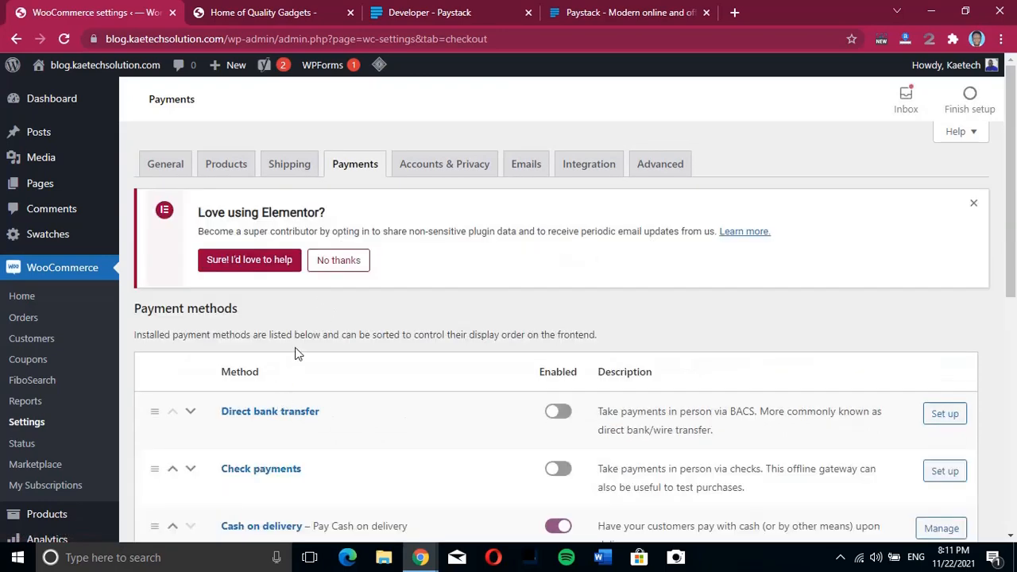
scroll(310, 300, down, 4)
scroll(313, 293, up, 2)
scroll(312, 289, up, 1)
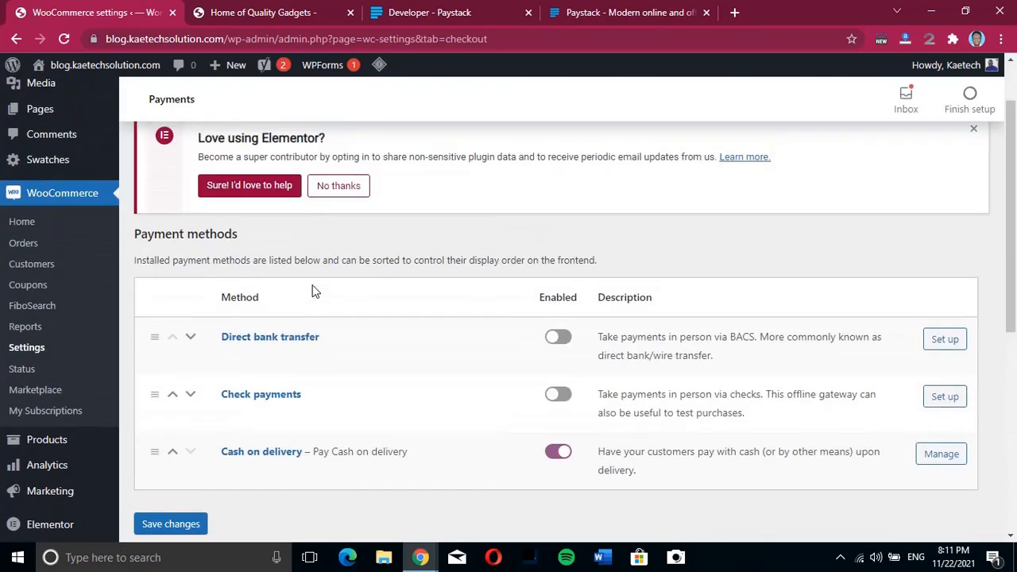
scroll(313, 291, down, 1)
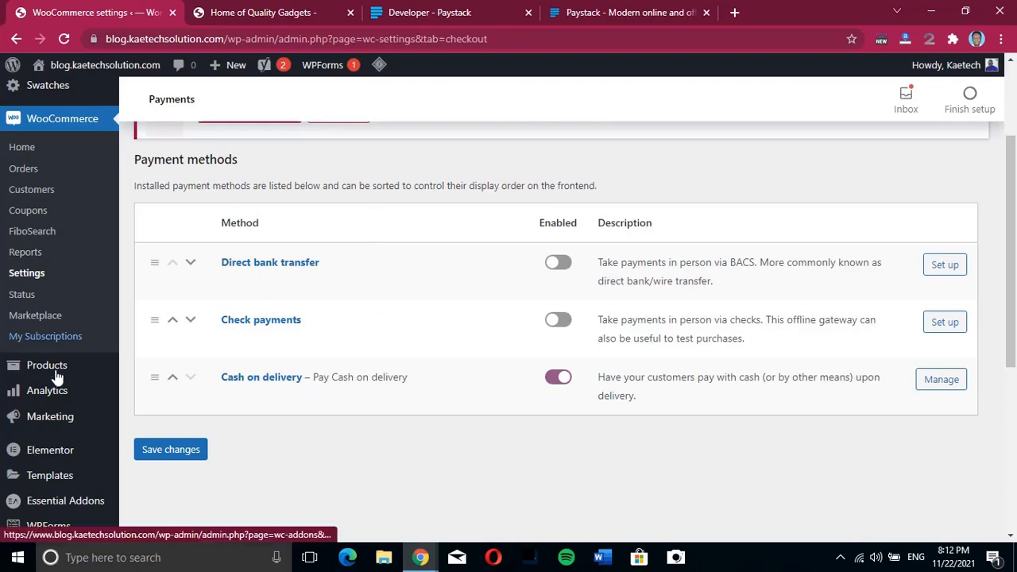
scroll(51, 394, up, 2)
scroll(52, 396, down, 5)
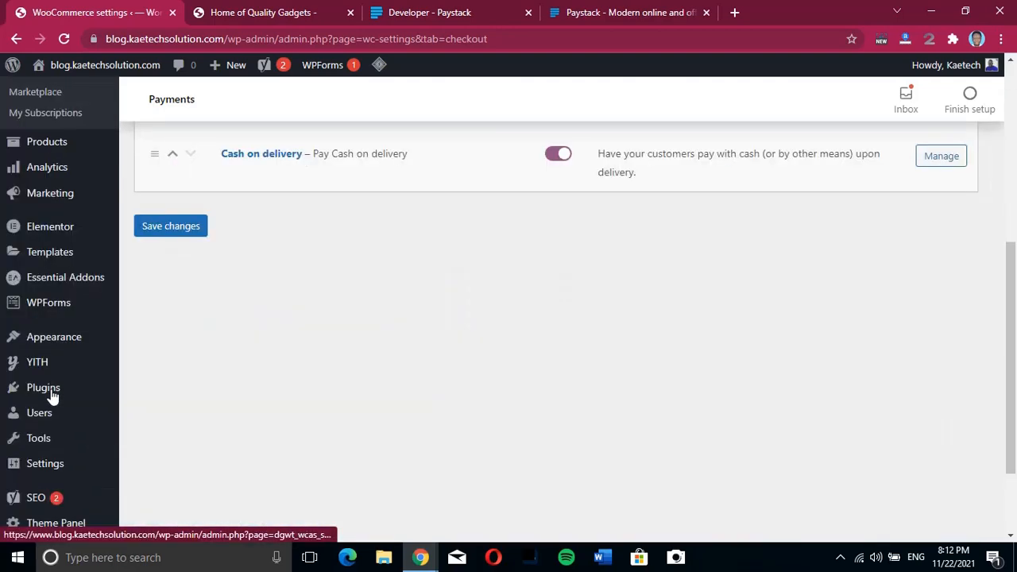
mouse_move(52, 395)
right_click(153, 415)
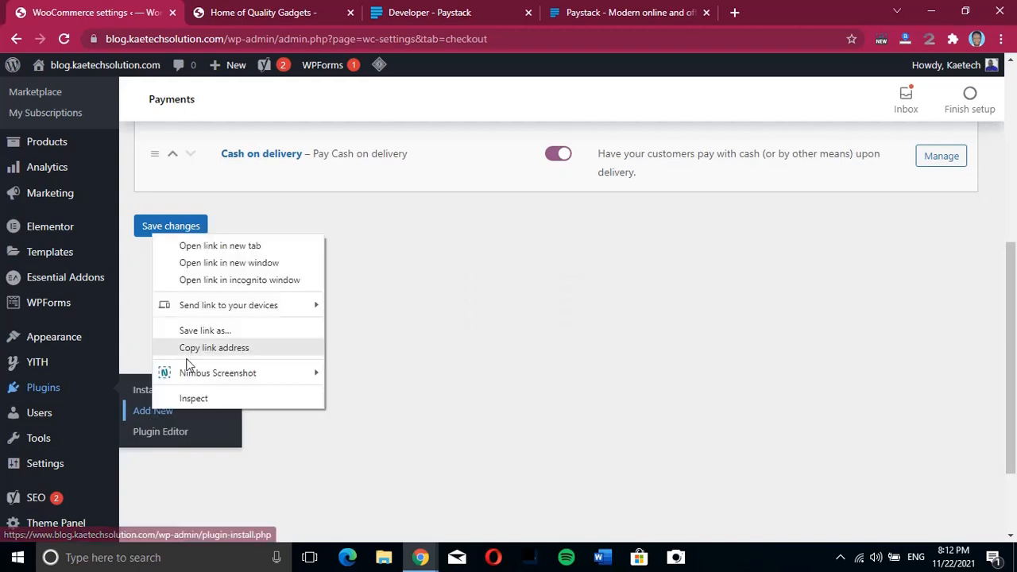
click(110, 433)
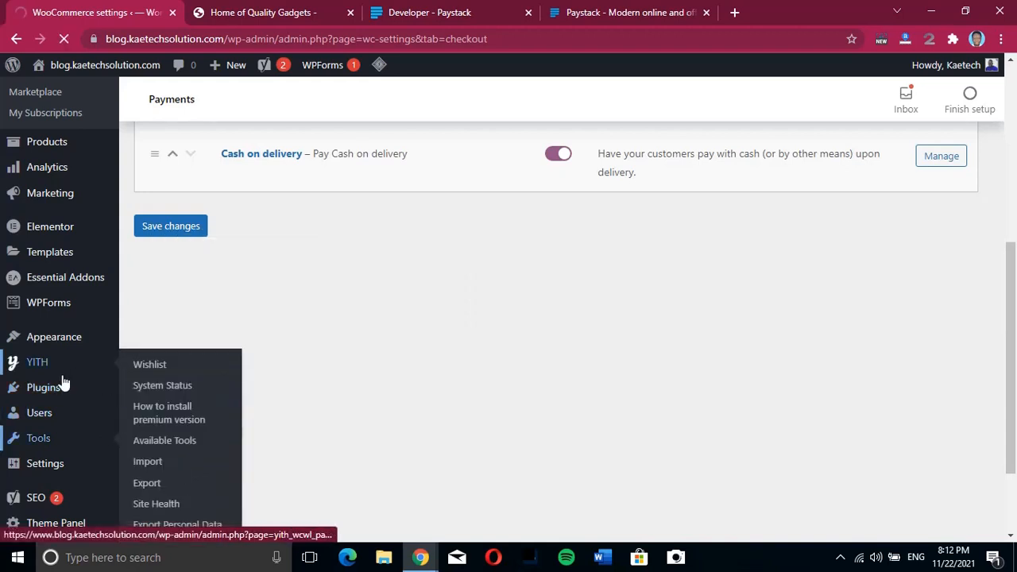
click(16, 38)
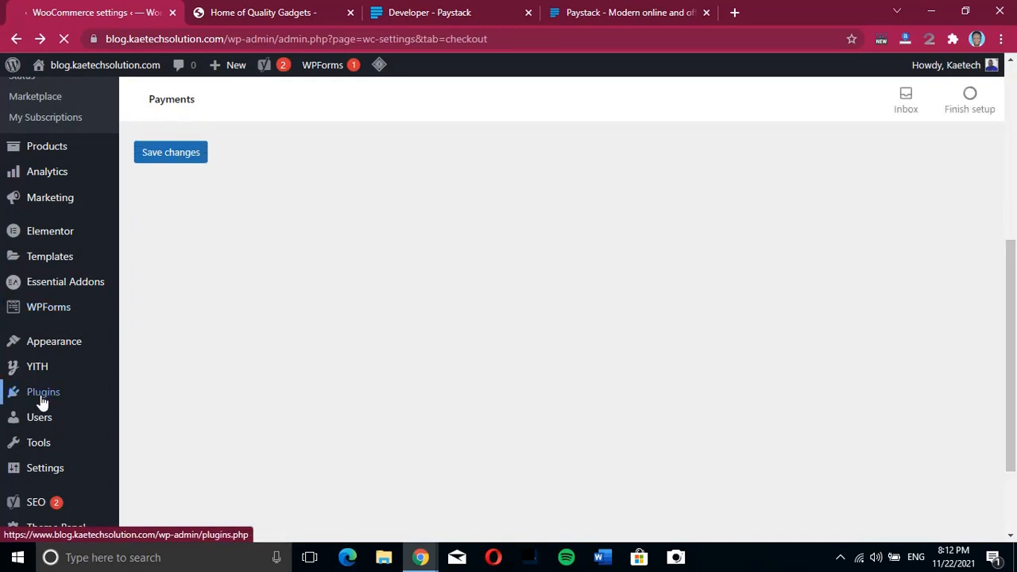
Open the Add Plugins page in a new browser tab and search the plugin directory for "paystack".
mouse_move(47, 394)
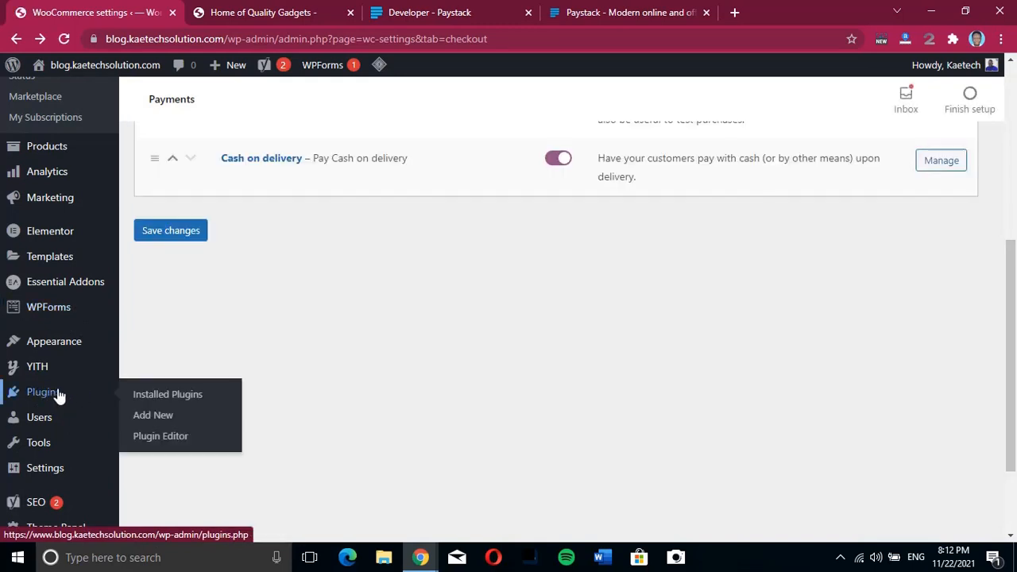
right_click(149, 417)
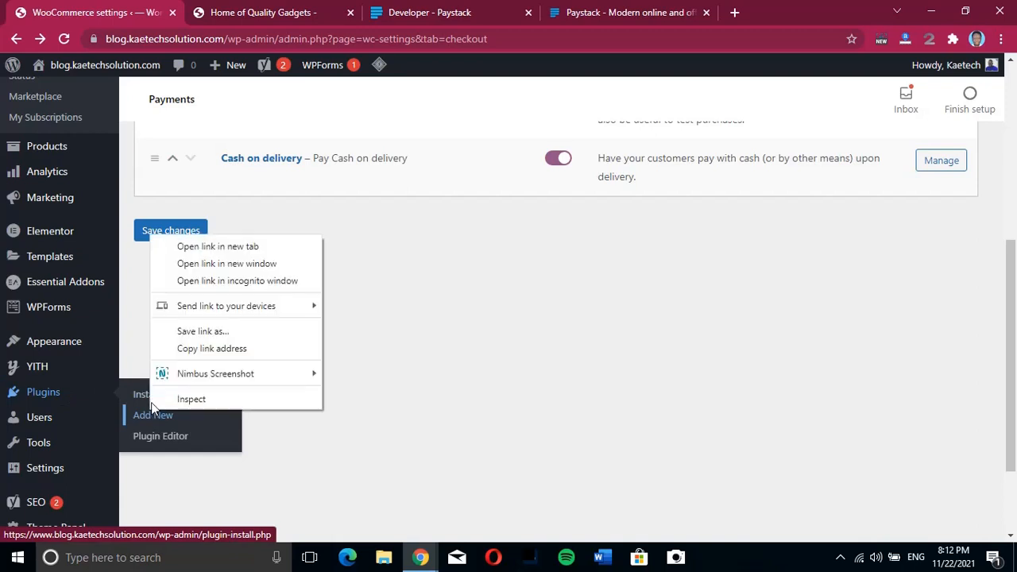
click(198, 251)
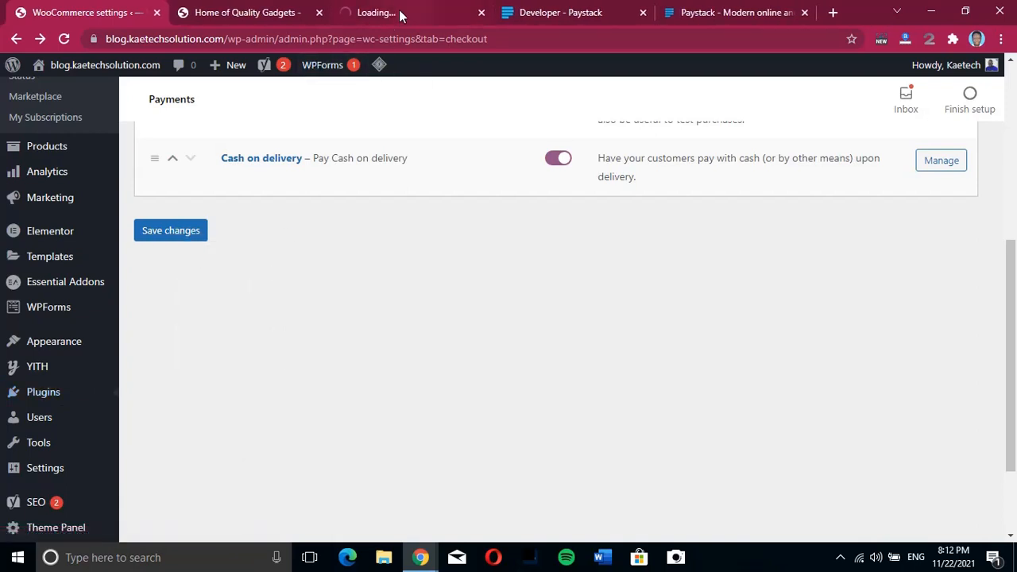
click(398, 12)
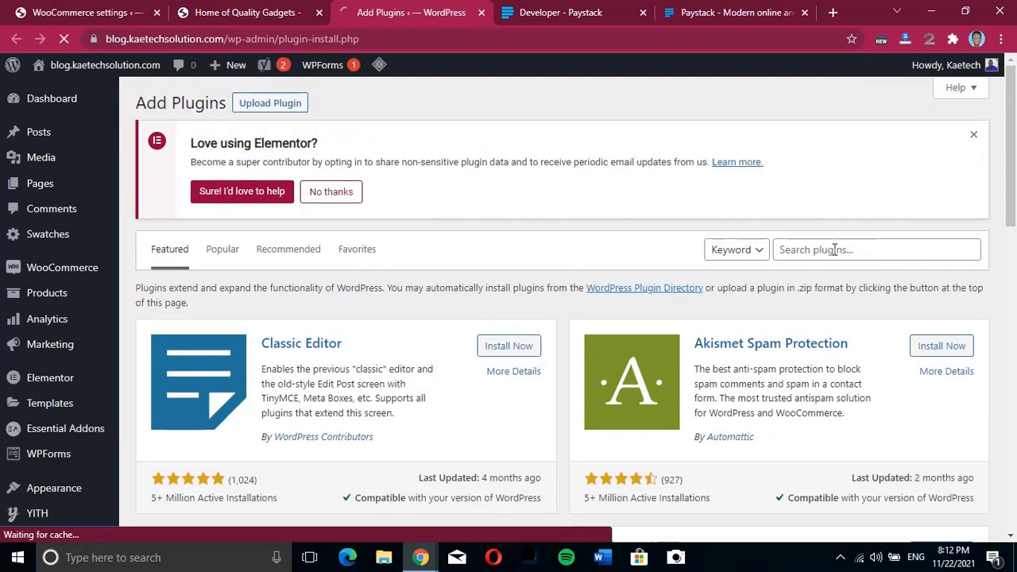
click(835, 250)
text(paystack)
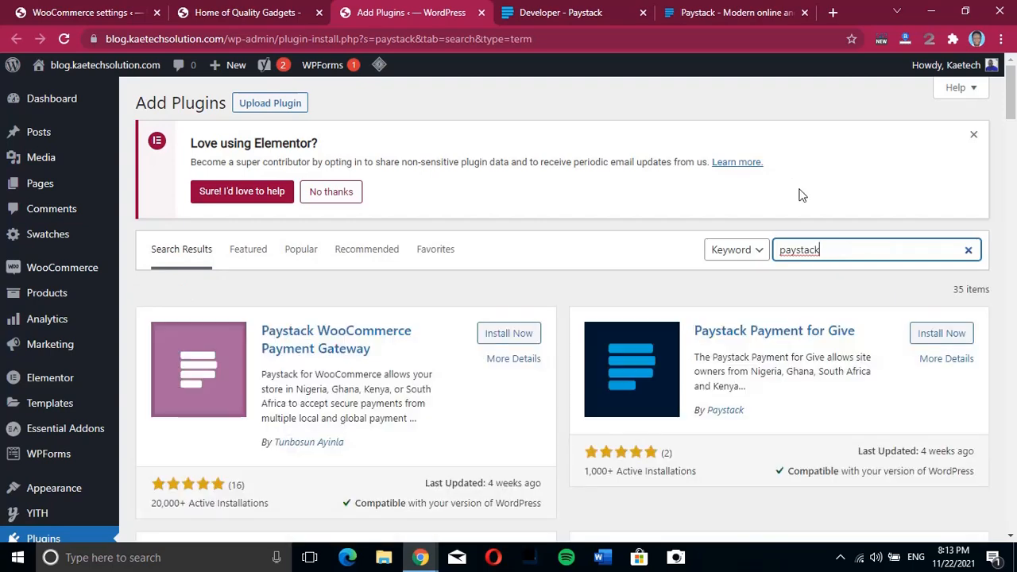
Look through the plugin results, and install and activate Paystack WooCommerce Payment Gateway.
scroll(784, 340, down, 2)
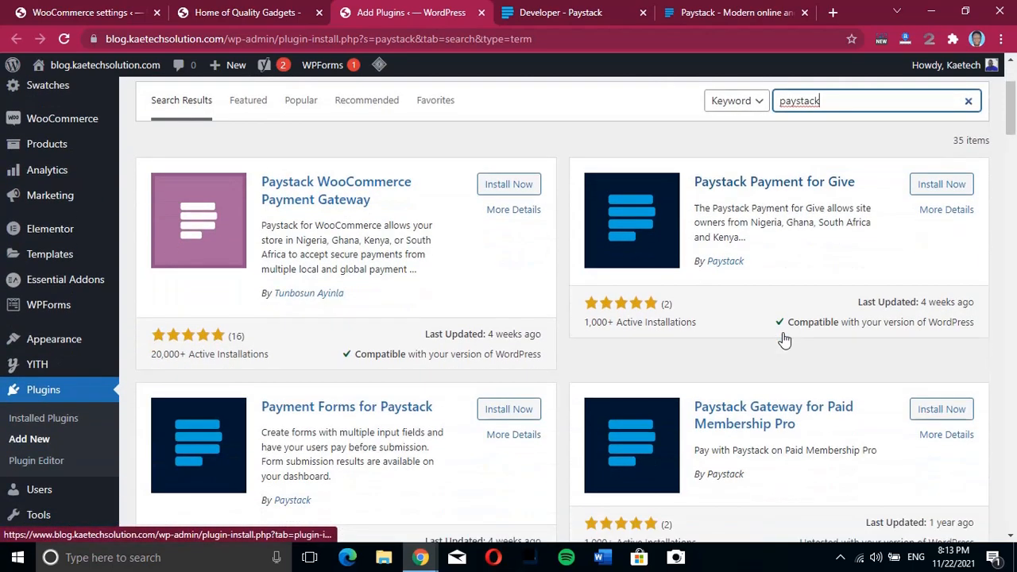
scroll(784, 339, down, 3)
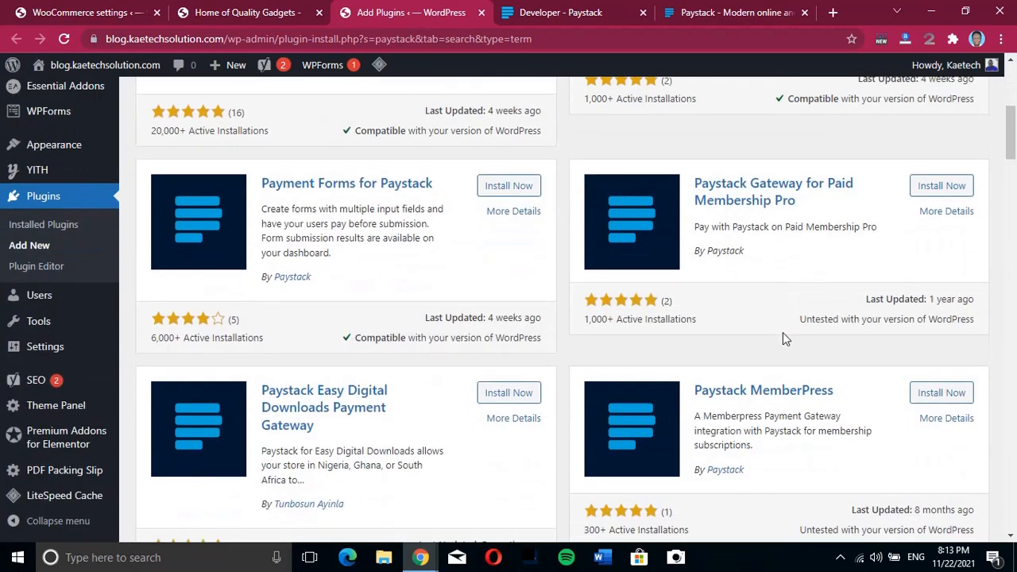
scroll(784, 337, down, 3)
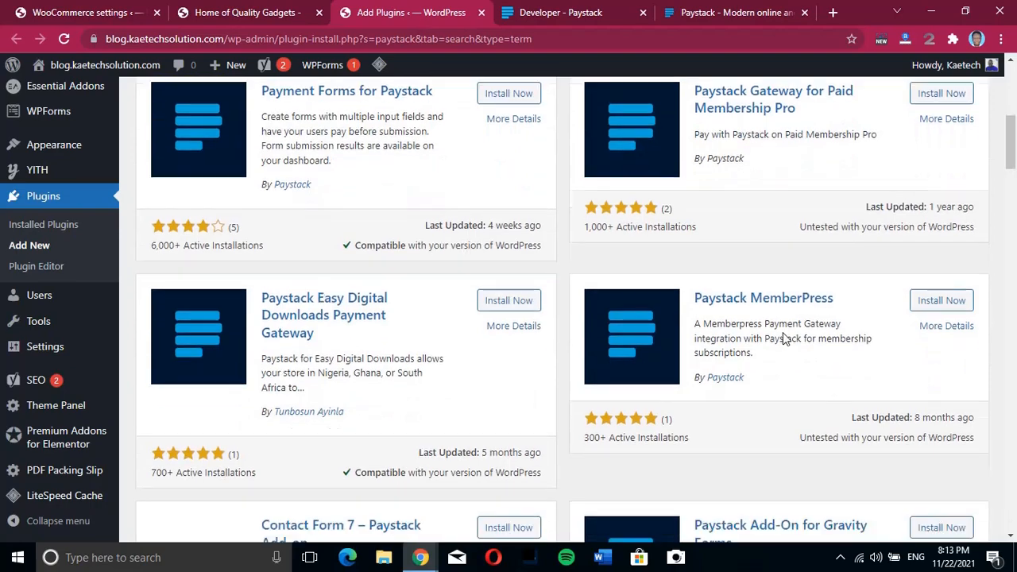
scroll(783, 339, down, 3)
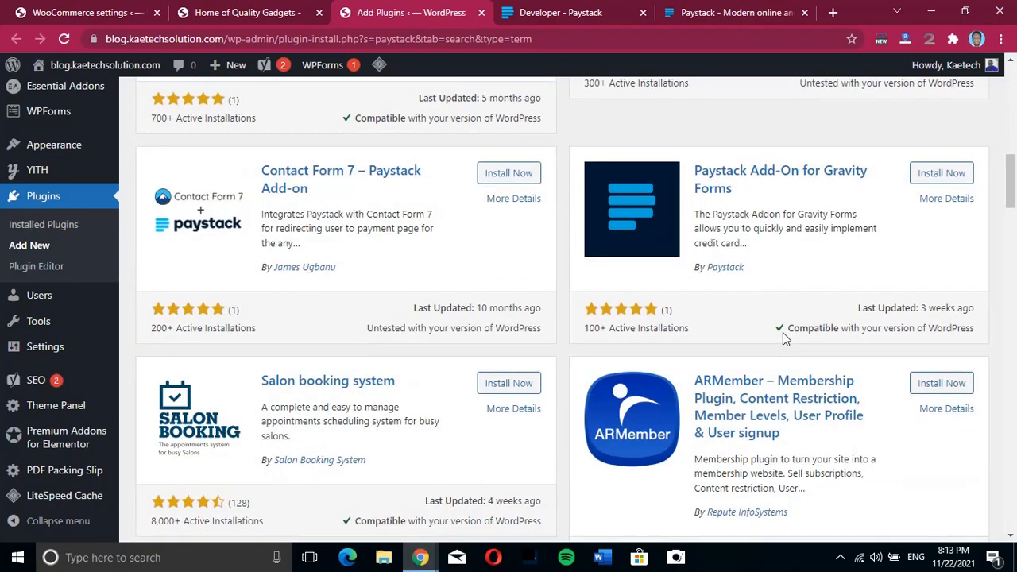
scroll(783, 339, up, 4)
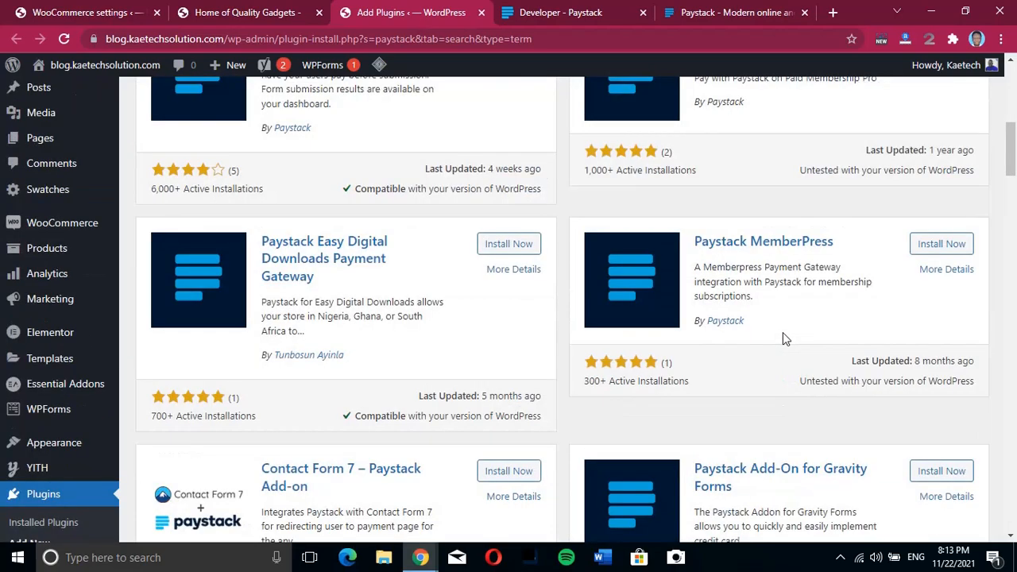
scroll(784, 334, up, 6)
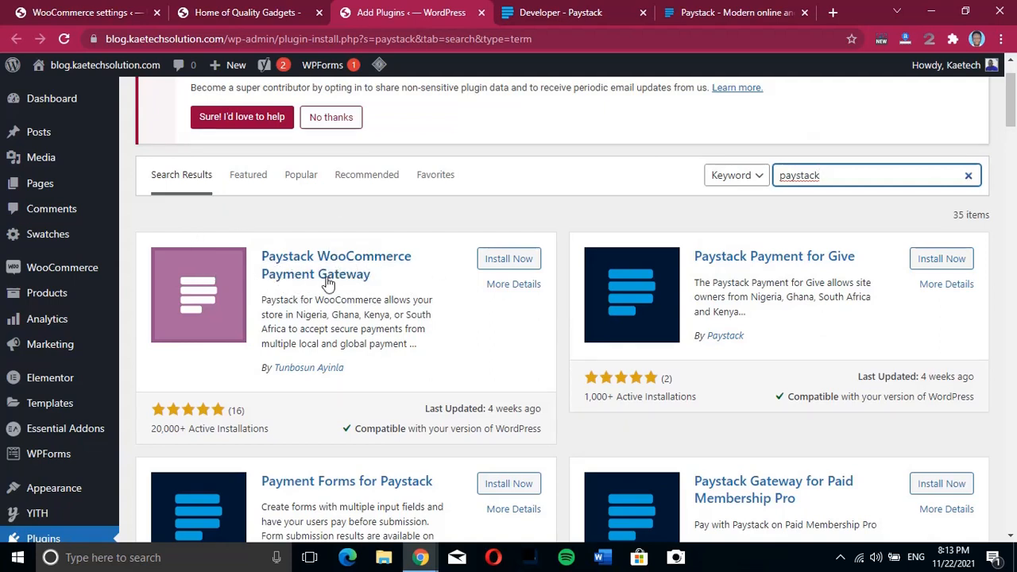
click(499, 263)
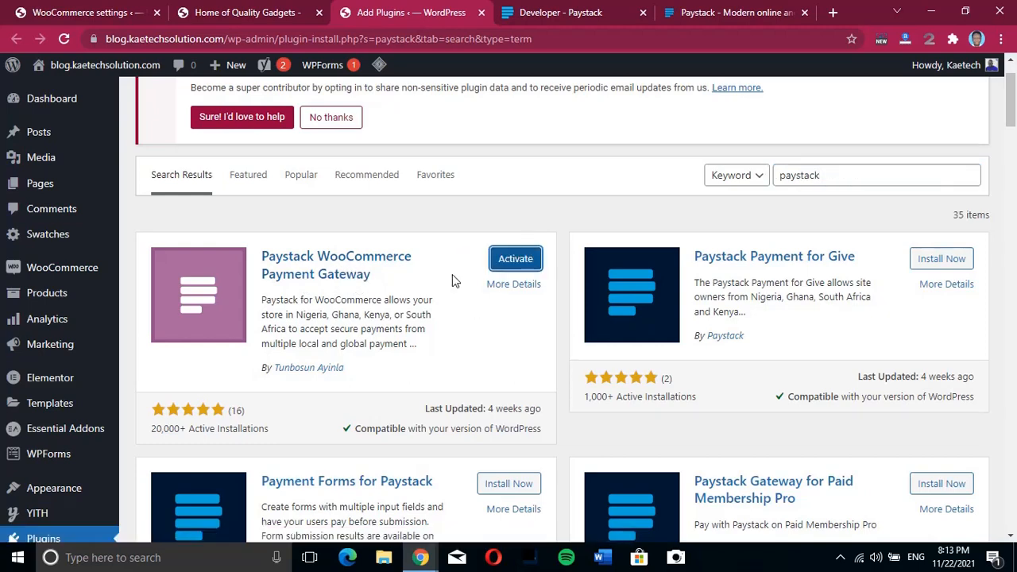
click(523, 265)
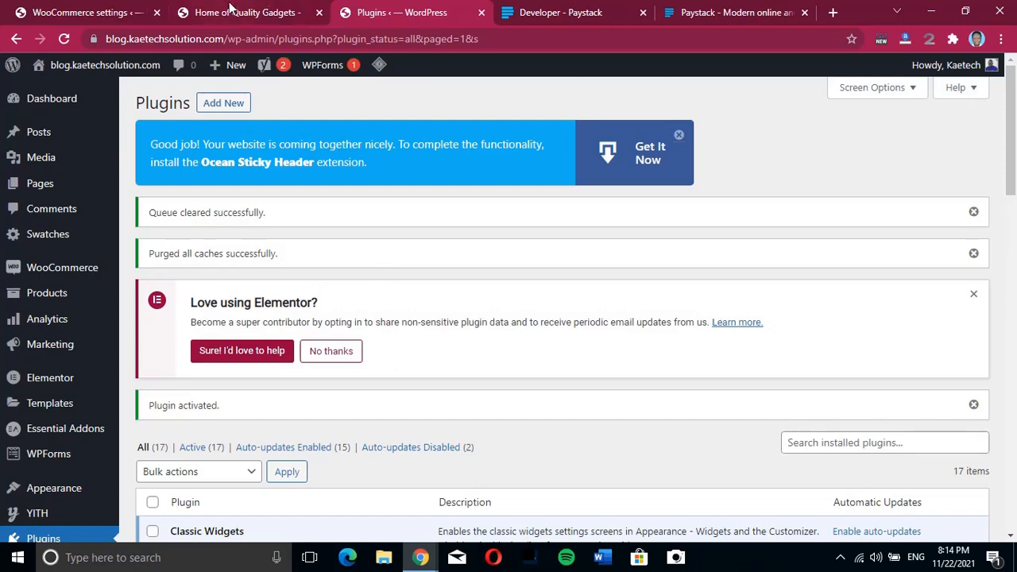
Return to the WooCommerce payment settings, reload the page, and enable the Paystack method and open its setup.
click(69, 11)
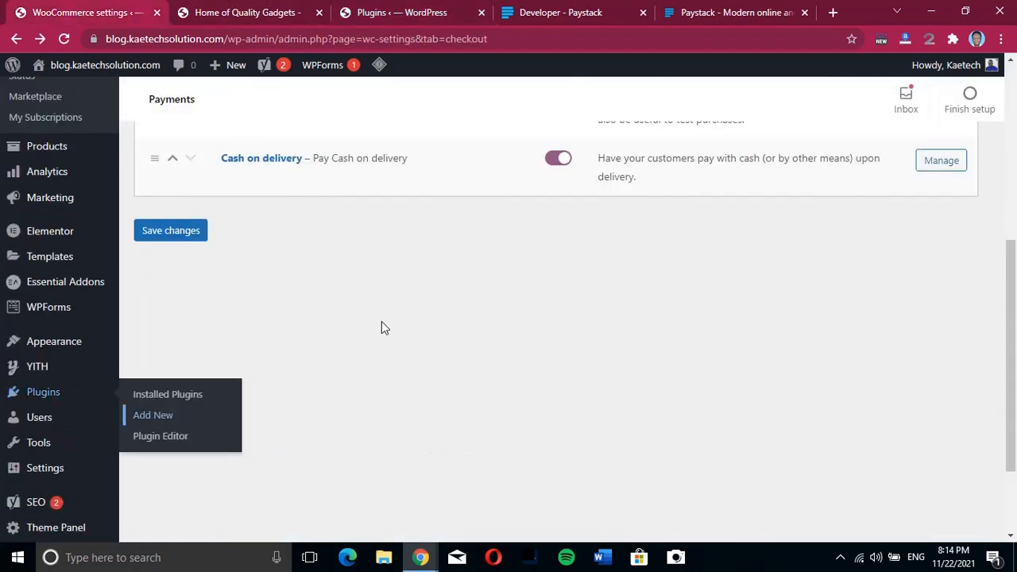
scroll(382, 342, up, 3)
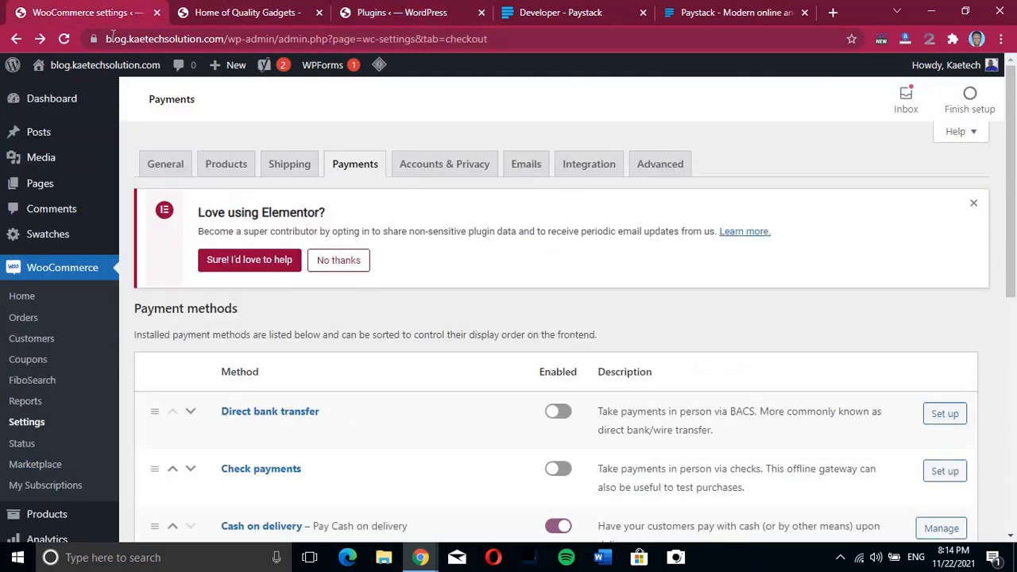
click(62, 39)
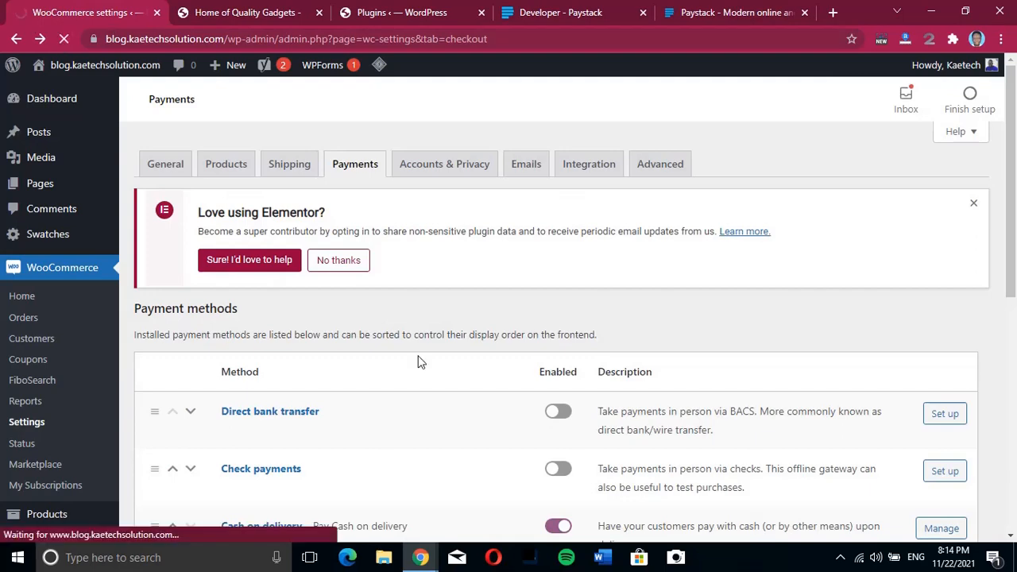
scroll(418, 359, down, 3)
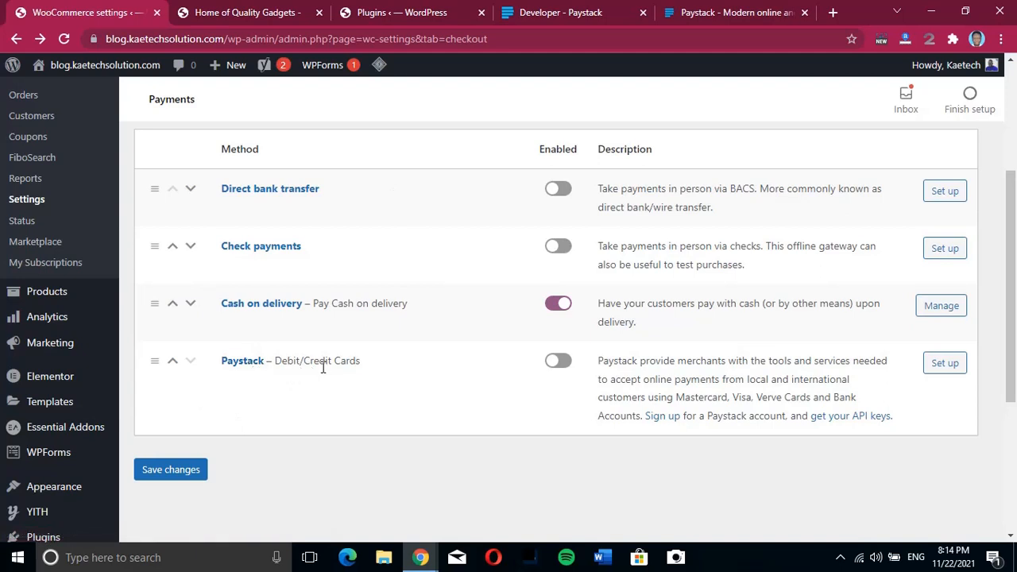
click(559, 362)
click(948, 363)
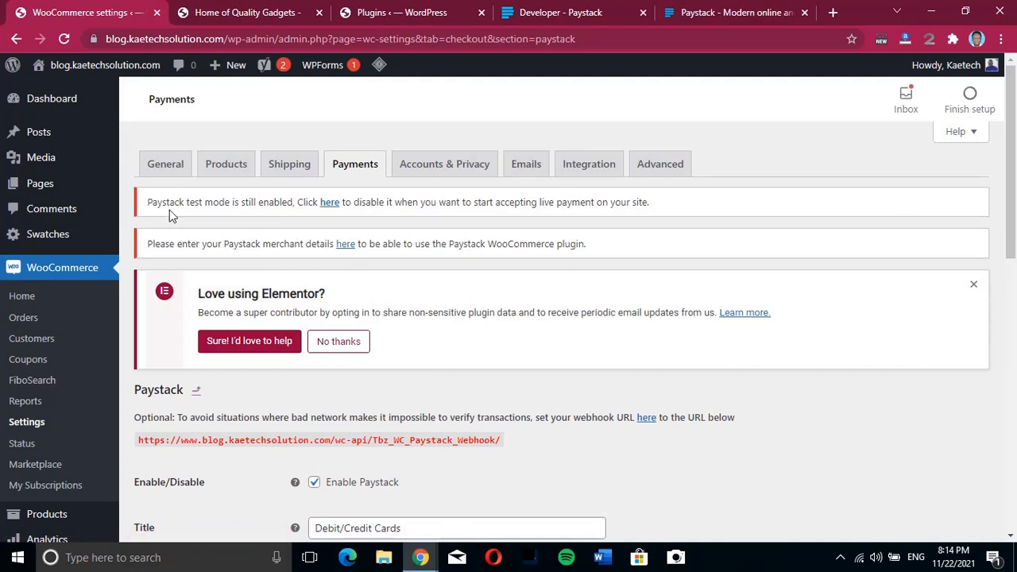
Dismiss the Elementor notice and review the Paystack gateway options, including test mode, payment option and test key fields.
click(975, 286)
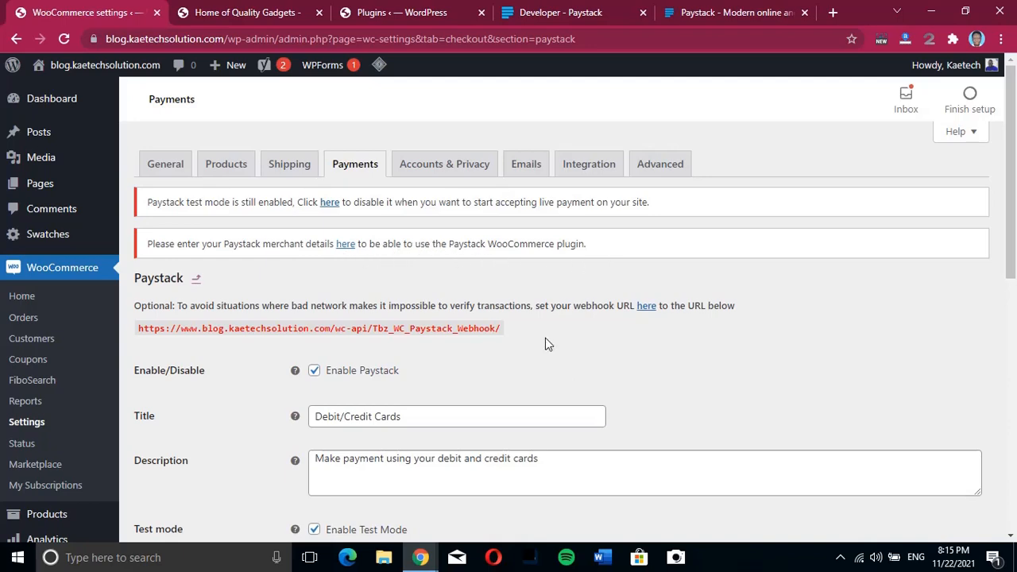
scroll(544, 344, down, 7)
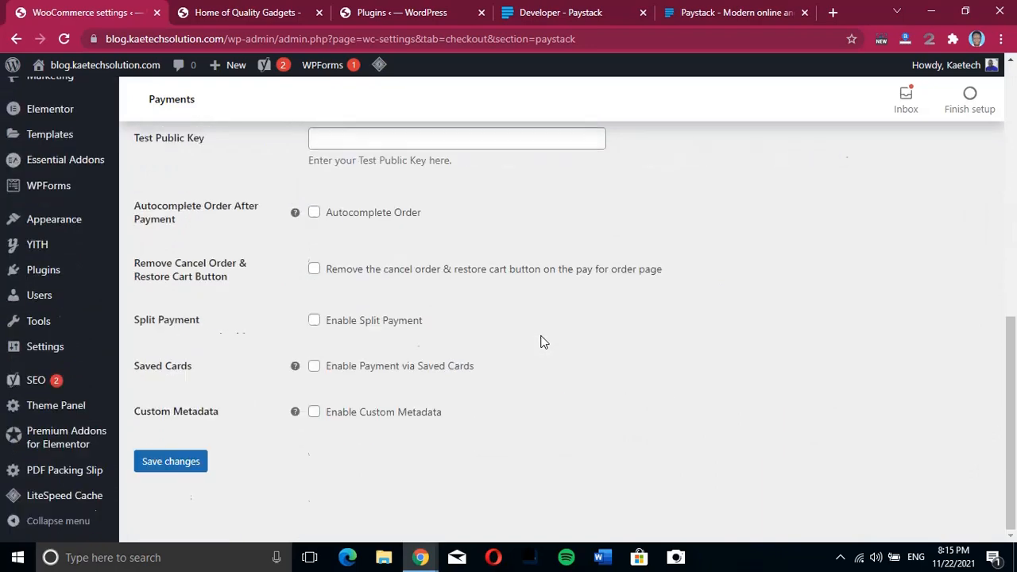
scroll(543, 342, up, 5)
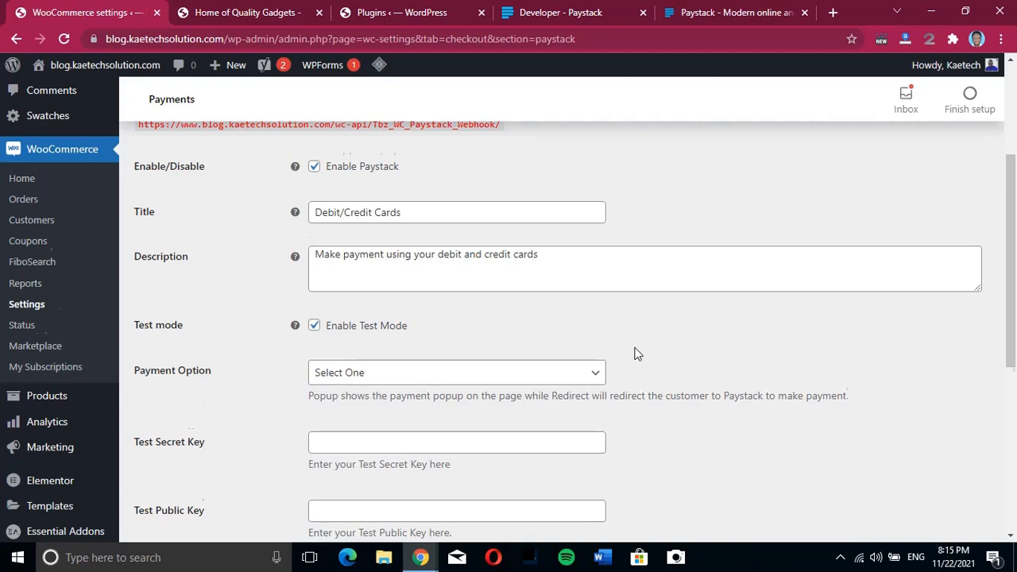
scroll(634, 354, down, 2)
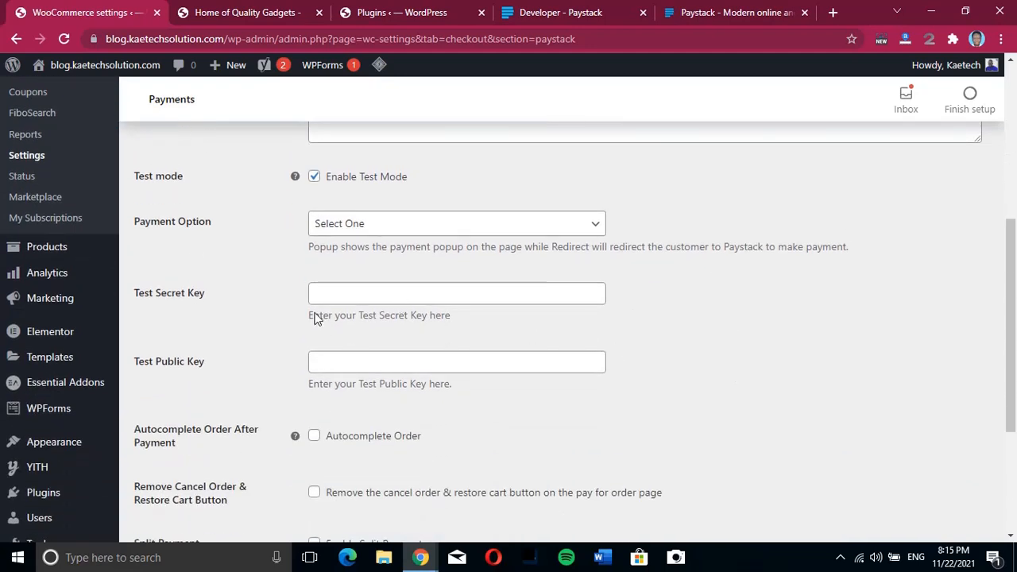
Copy the test secret key from the Paystack dashboard into the Test Secret Key field of the WooCommerce Paystack settings.
click(565, 17)
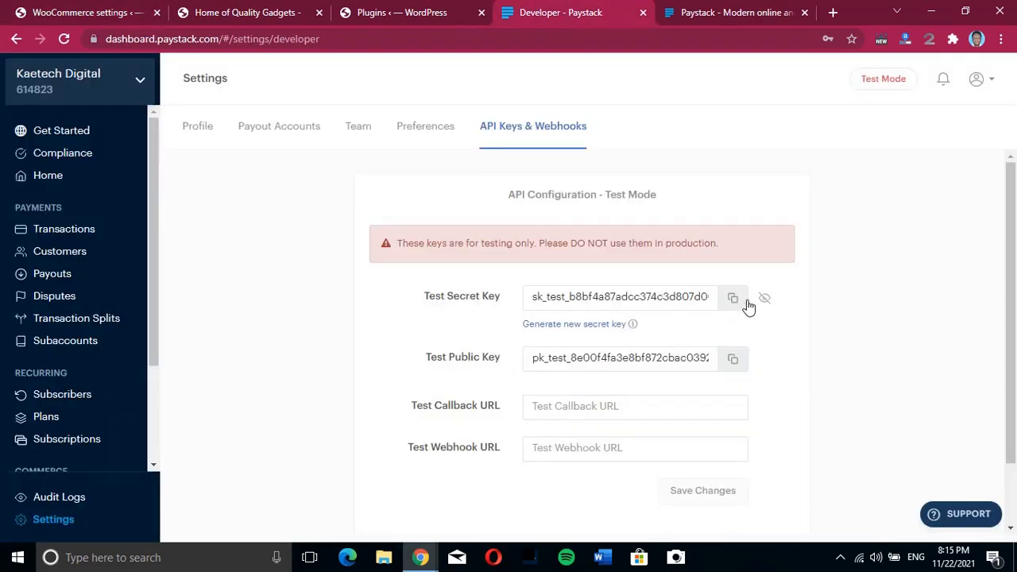
click(83, 12)
click(387, 289)
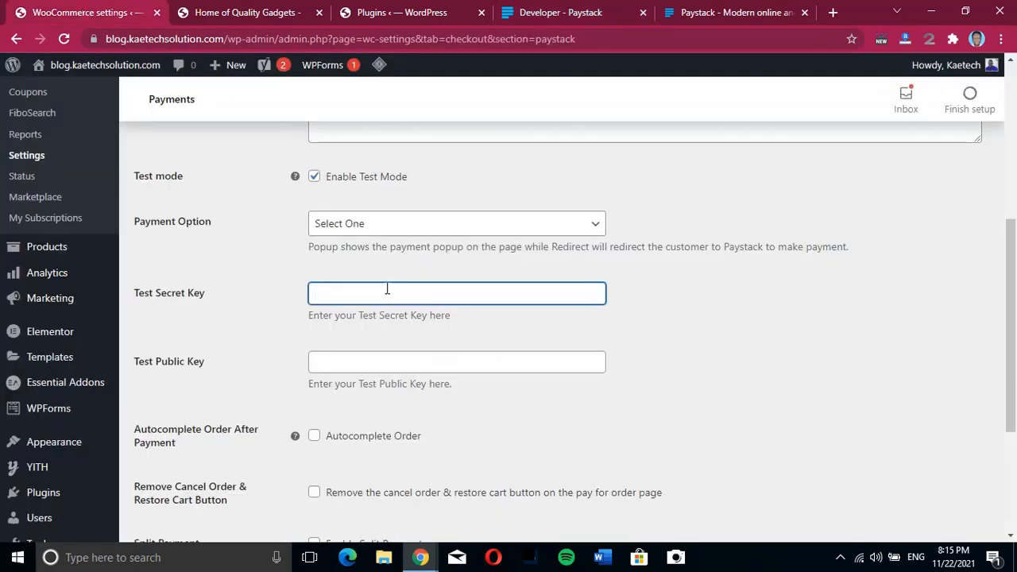
key(ctrl+v)
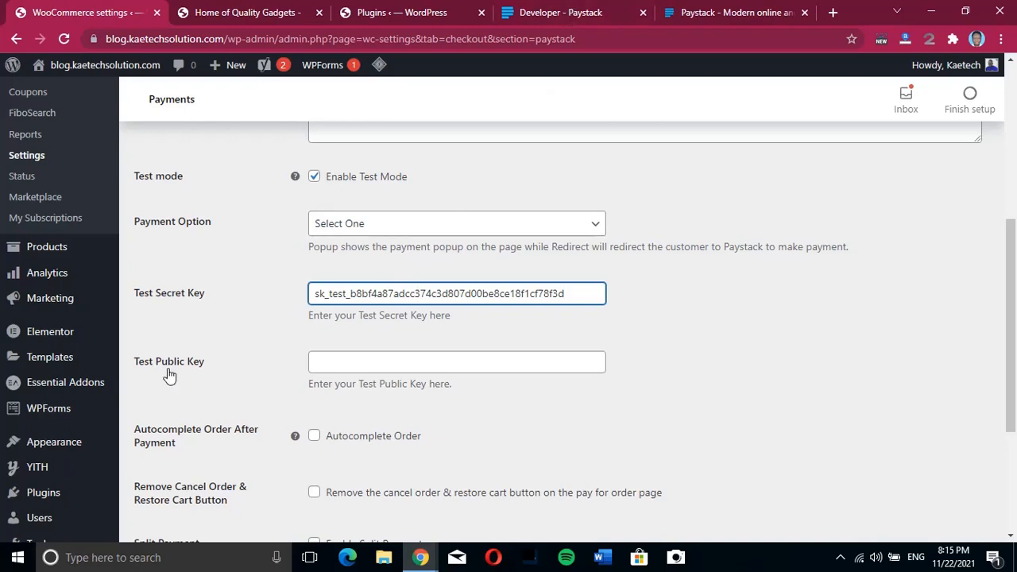
Copy the test public key from the Paystack dashboard and paste it into the WooCommerce Test Public Key field.
click(559, 11)
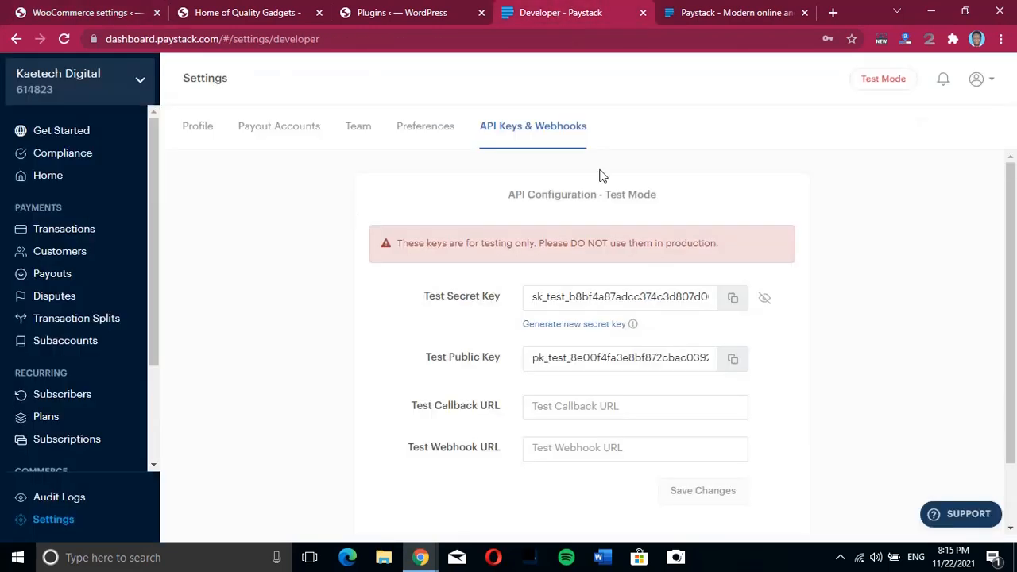
click(733, 359)
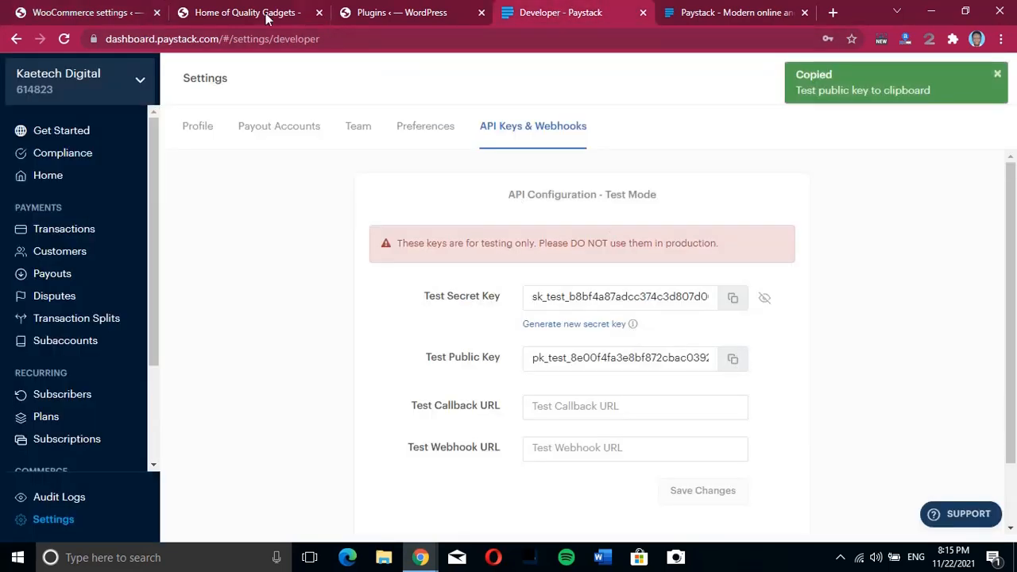
click(120, 12)
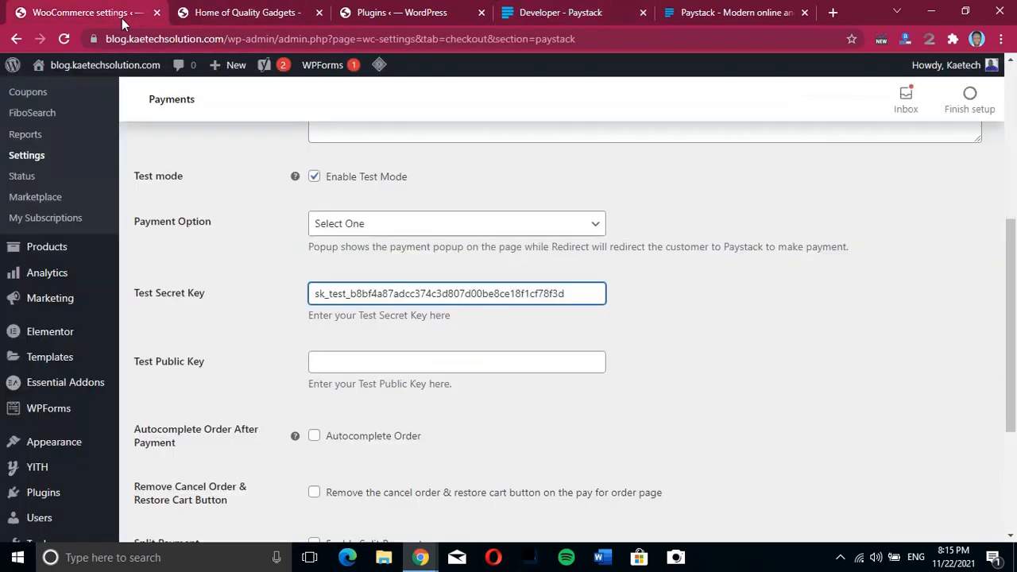
click(407, 363)
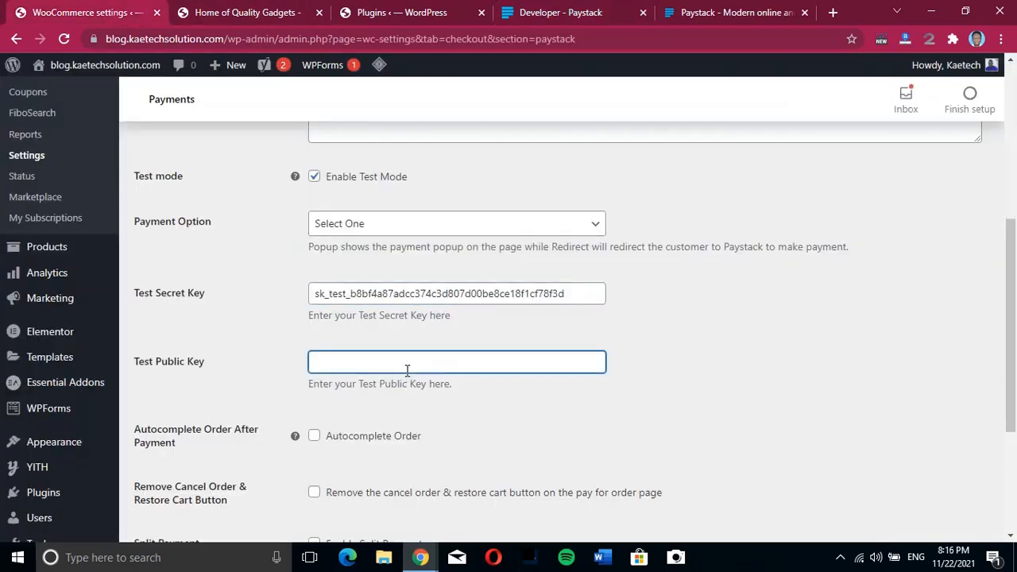
key(ctrl+v)
Check the explanation of Autocomplete Order After Payment and enable the Autocomplete Order option.
scroll(485, 401, up, 1)
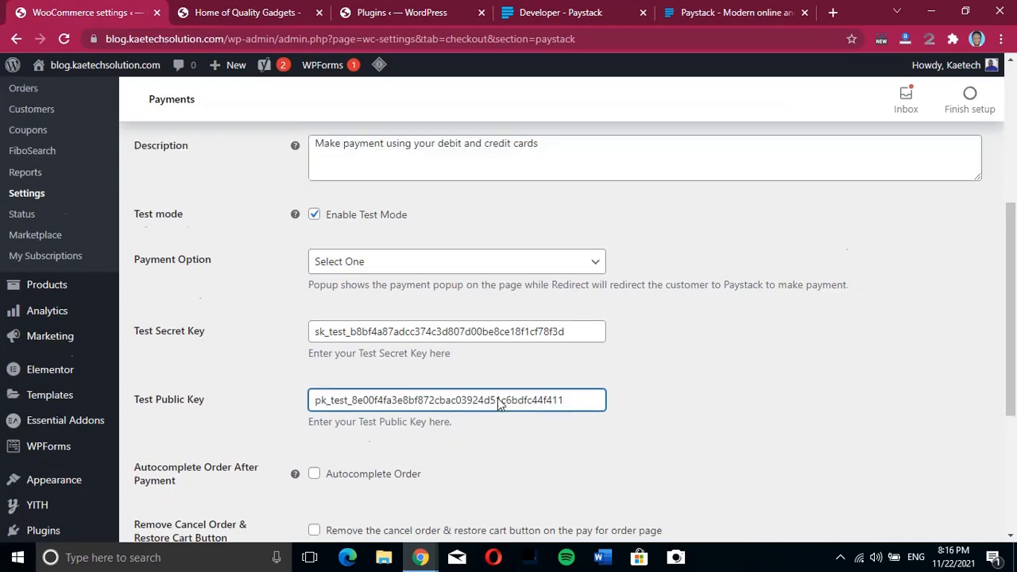
scroll(497, 402, down, 2)
scroll(498, 404, down, 1)
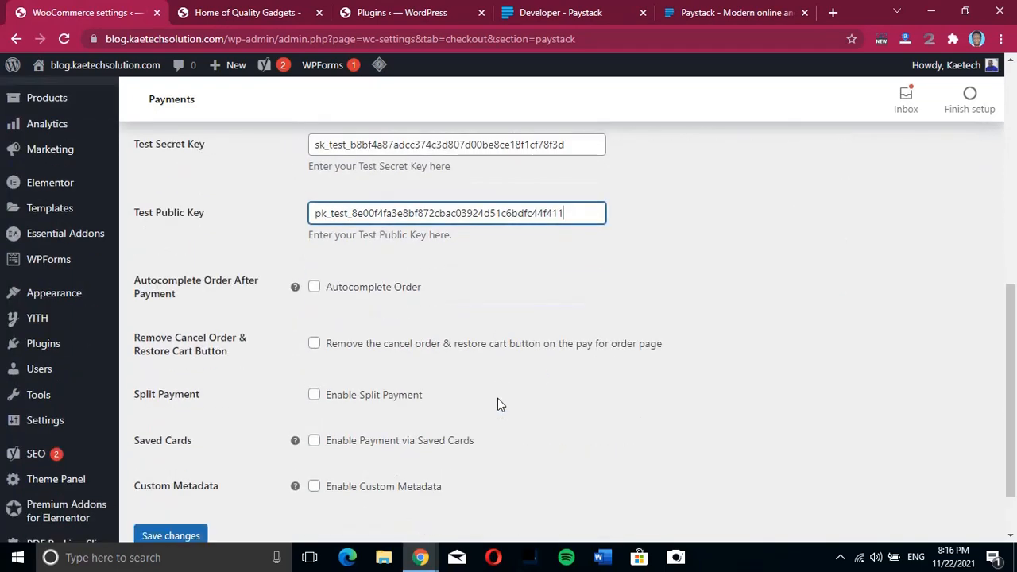
scroll(498, 405, up, 1)
scroll(498, 405, down, 2)
scroll(498, 401, down, 1)
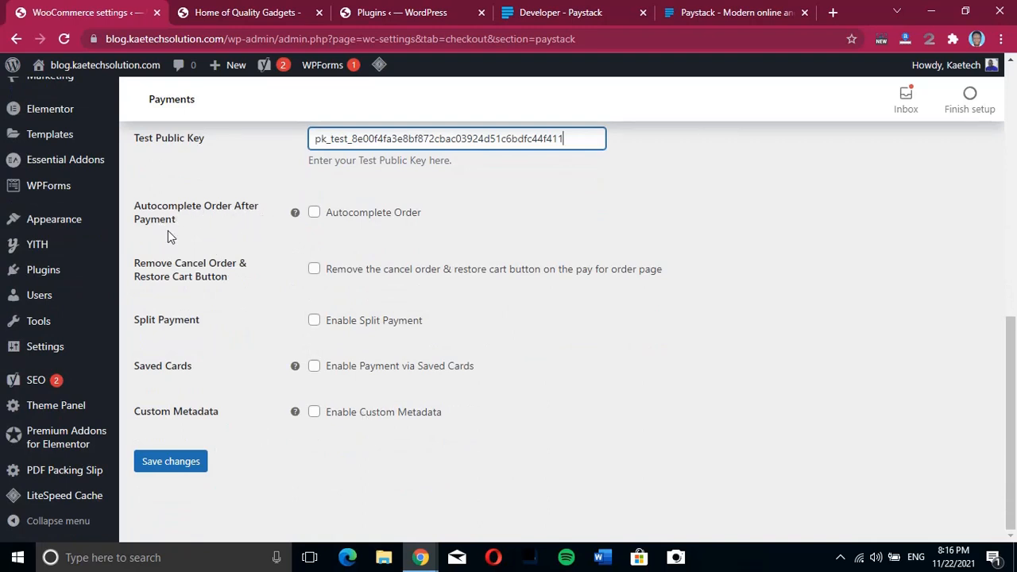
mouse_move(296, 215)
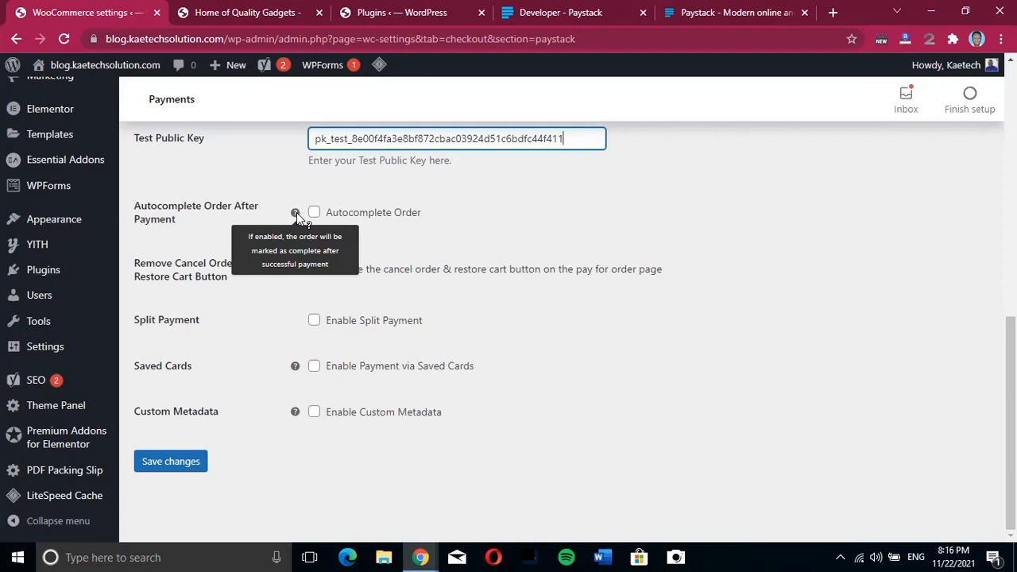
click(319, 217)
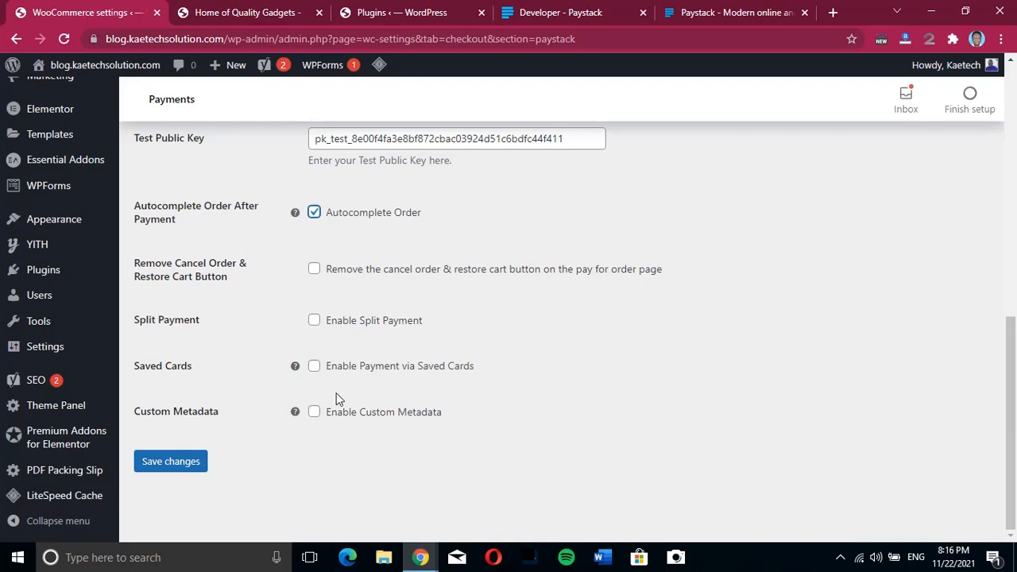
Enable Payment via Saved Cards and Custom Metadata for the Paystack gateway.
click(314, 366)
mouse_move(296, 412)
click(314, 412)
Turn on sending of order ID, customer name, email and phone, billing and shipping addresses, and purchased products as custom metadata.
scroll(453, 440, down, 3)
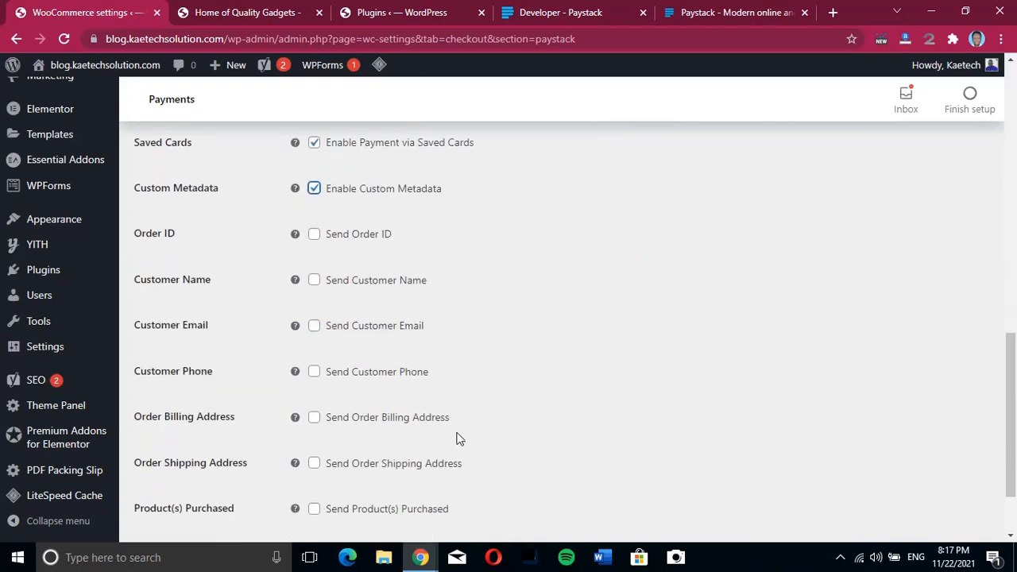
click(314, 233)
click(315, 284)
click(314, 327)
scroll(205, 380, down, 1)
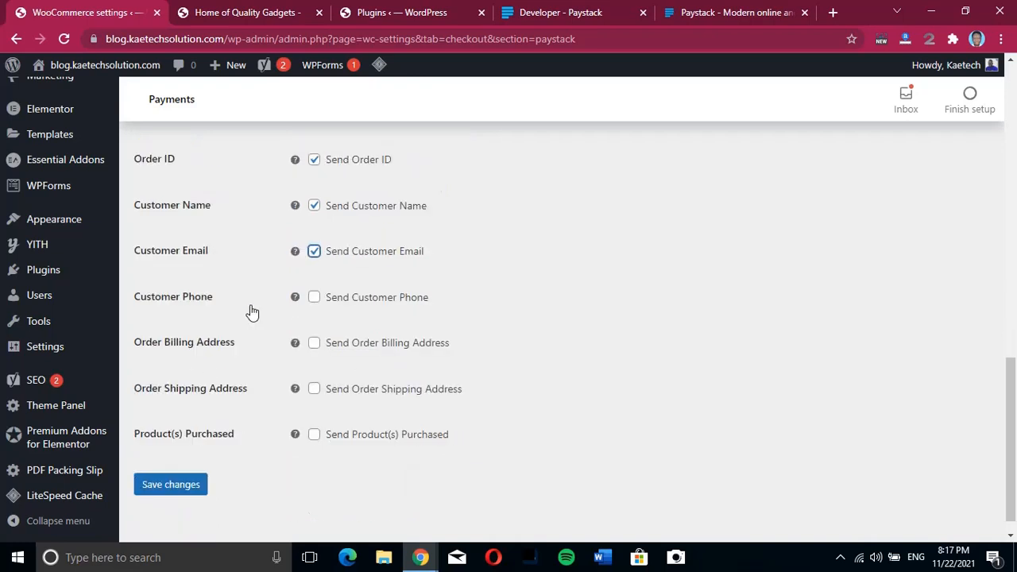
click(314, 297)
click(314, 344)
click(314, 389)
click(314, 435)
Review the configured Paystack options and set the Payment Option to Popup.
scroll(477, 387, down, 1)
scroll(477, 386, up, 5)
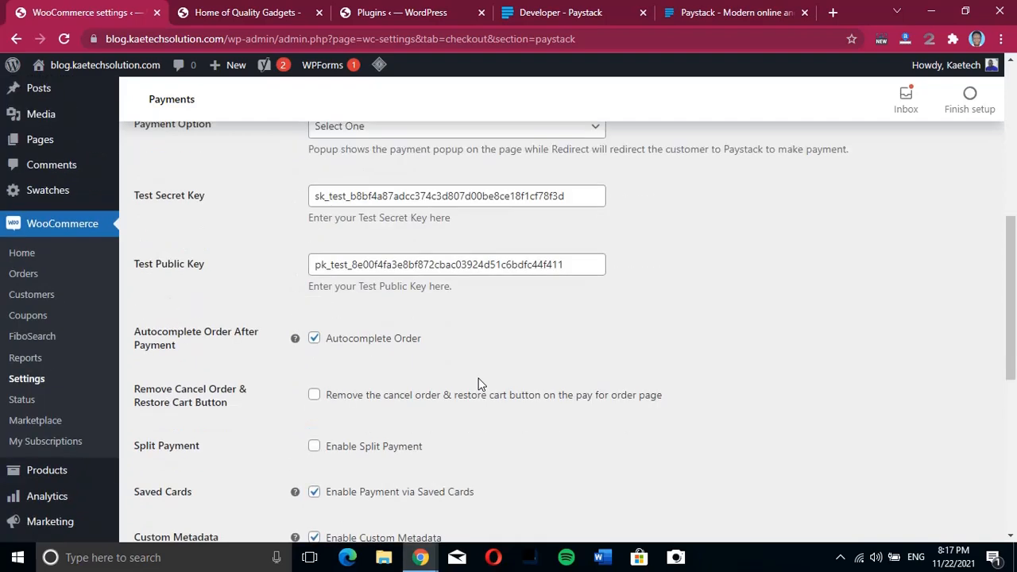
scroll(479, 385, down, 3)
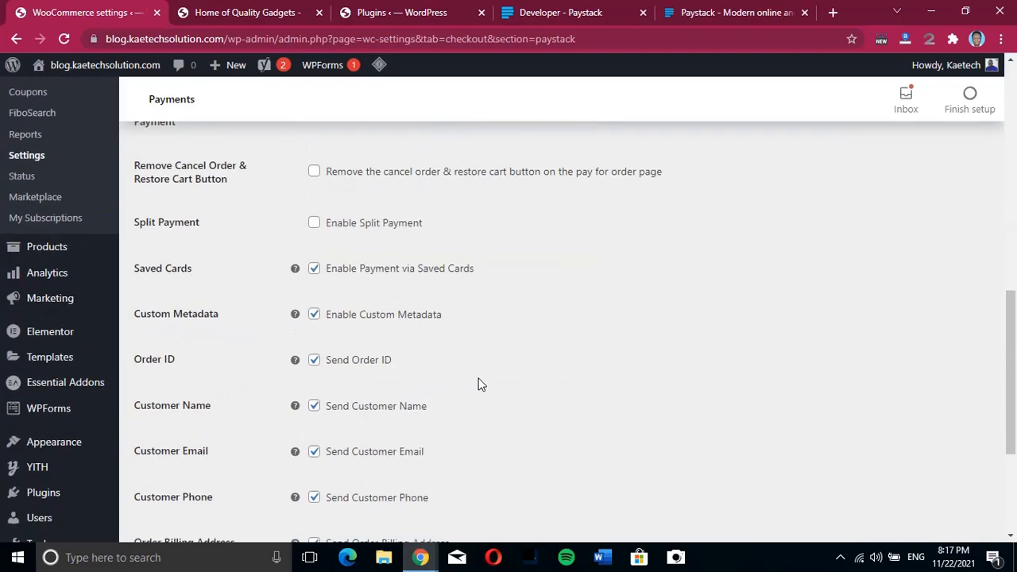
scroll(479, 385, up, 5)
scroll(479, 385, down, 3)
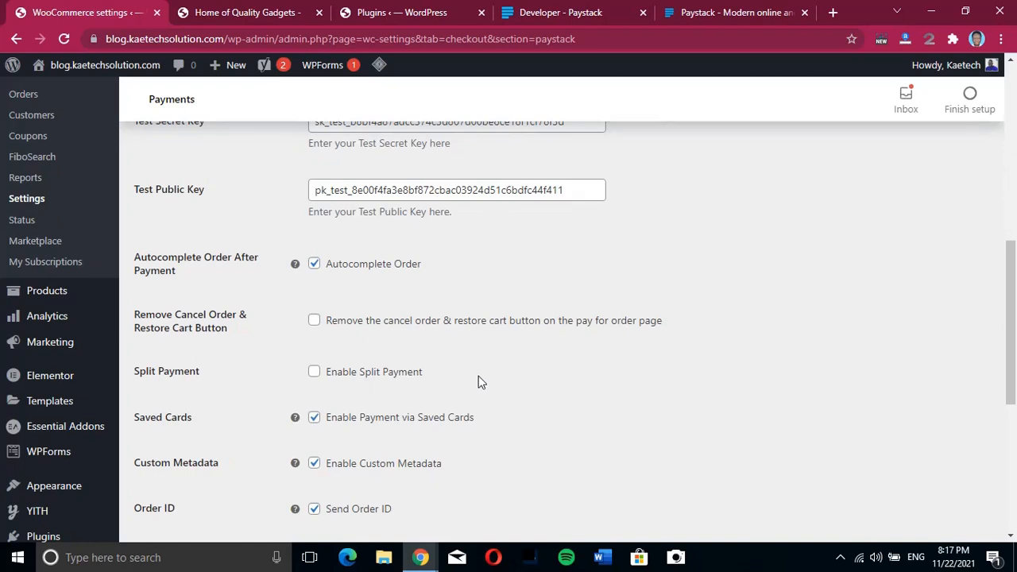
scroll(477, 381, down, 2)
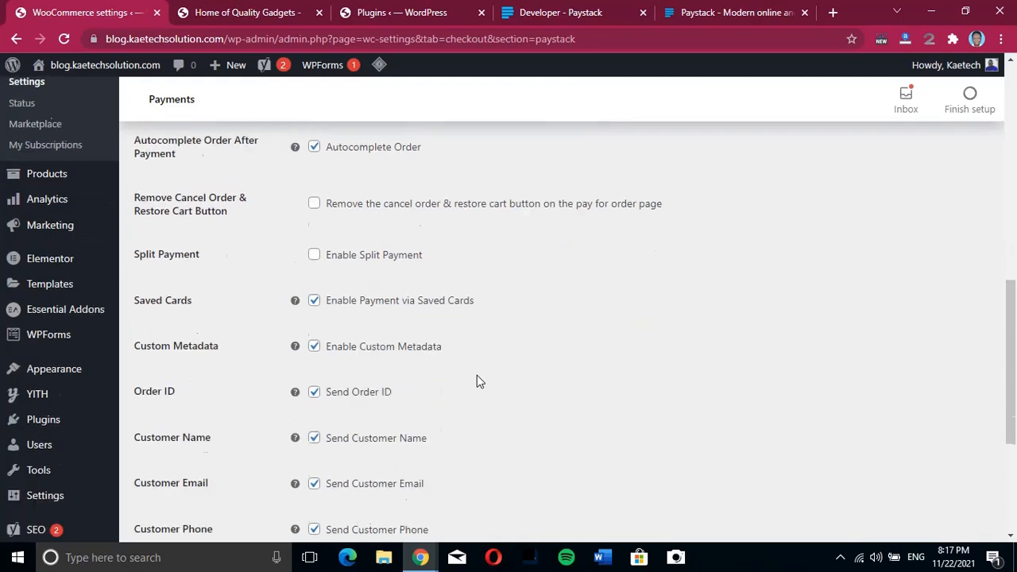
scroll(477, 382, up, 4)
scroll(477, 382, up, 1)
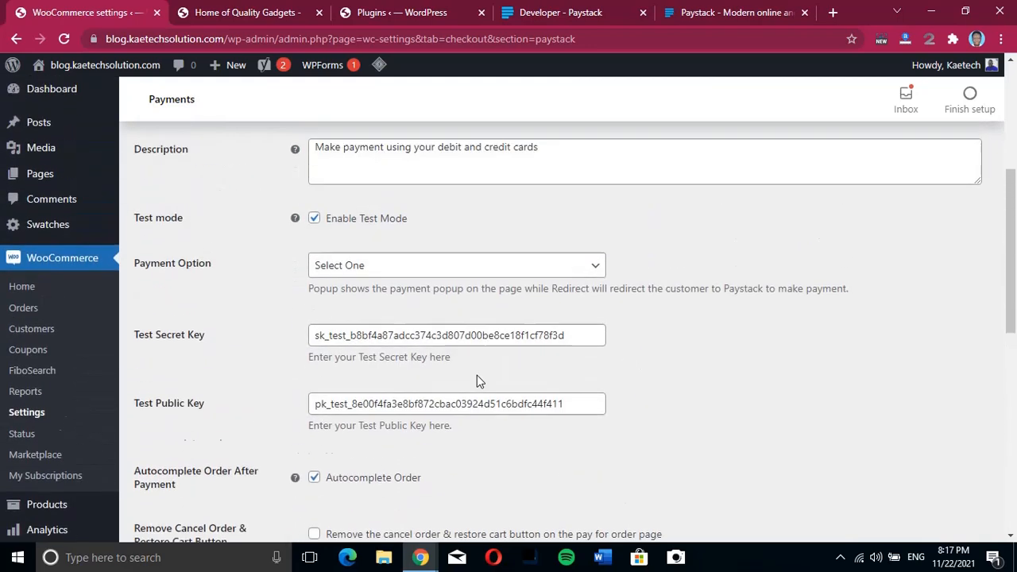
click(452, 284)
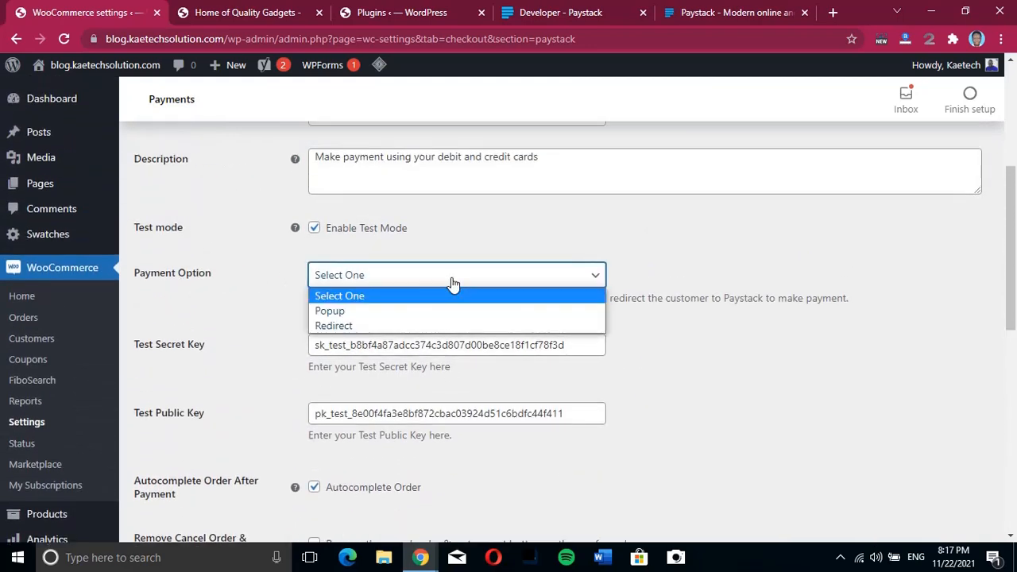
click(358, 312)
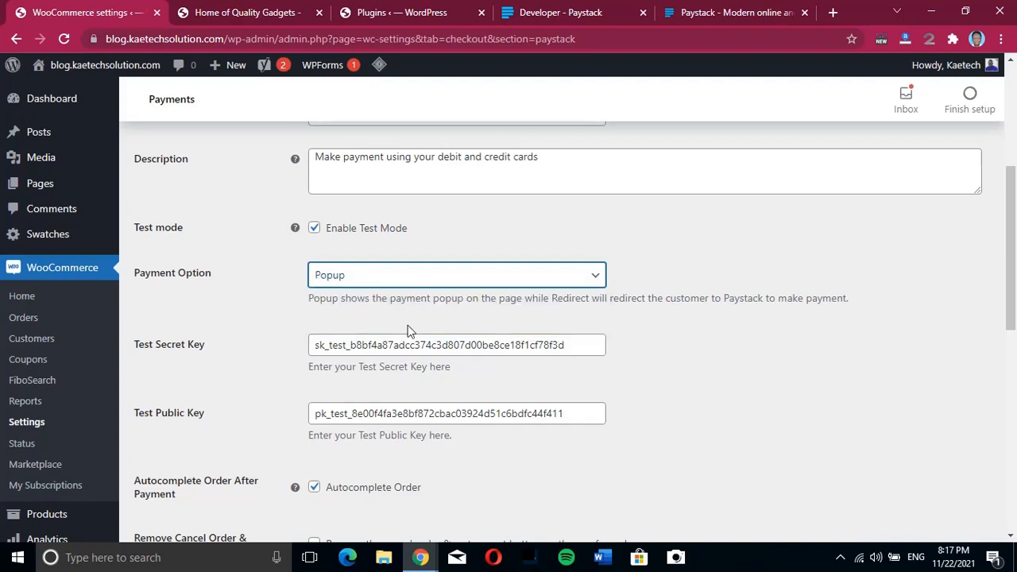
Change the payment method title to "Debit/Credit Cards/Mobile Money".
scroll(413, 333, up, 2)
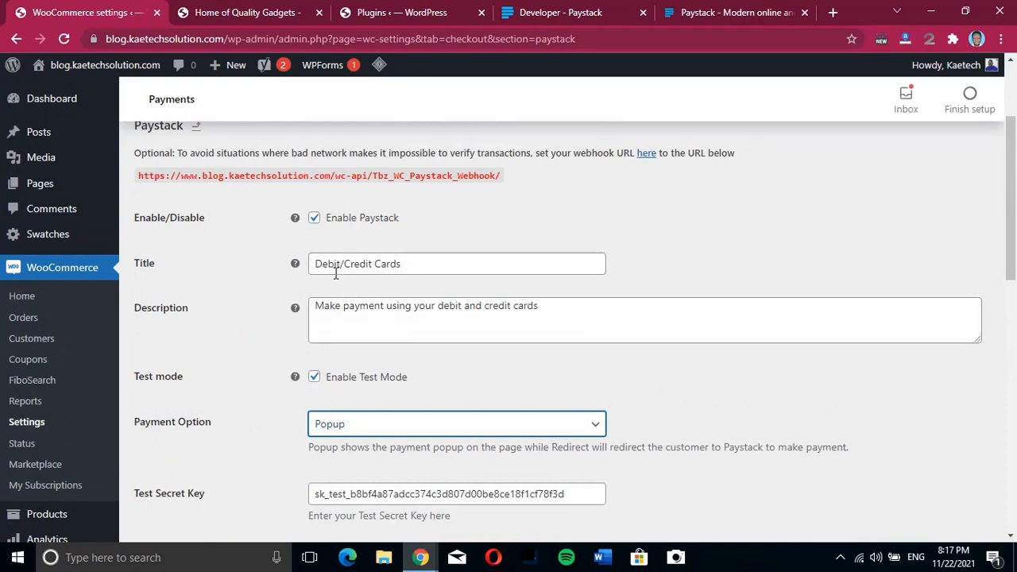
click(407, 264)
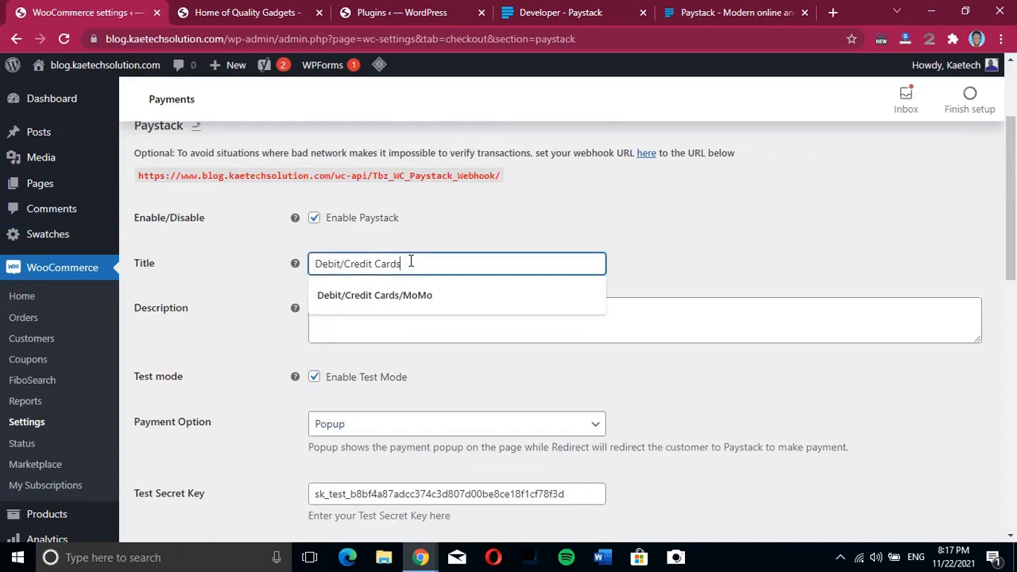
click(451, 308)
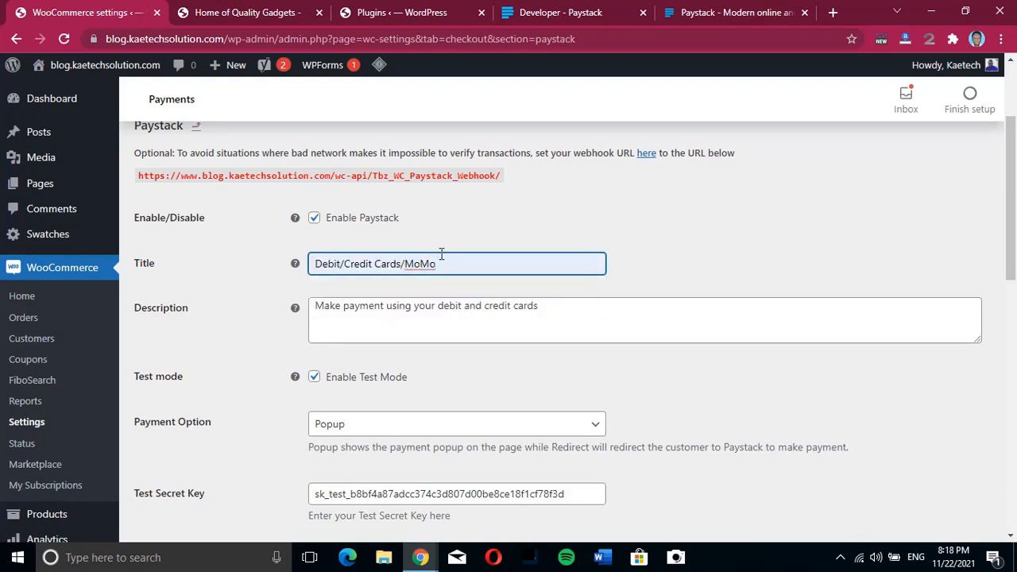
key(BackSpace)
key(BackSpace)
text(bil)
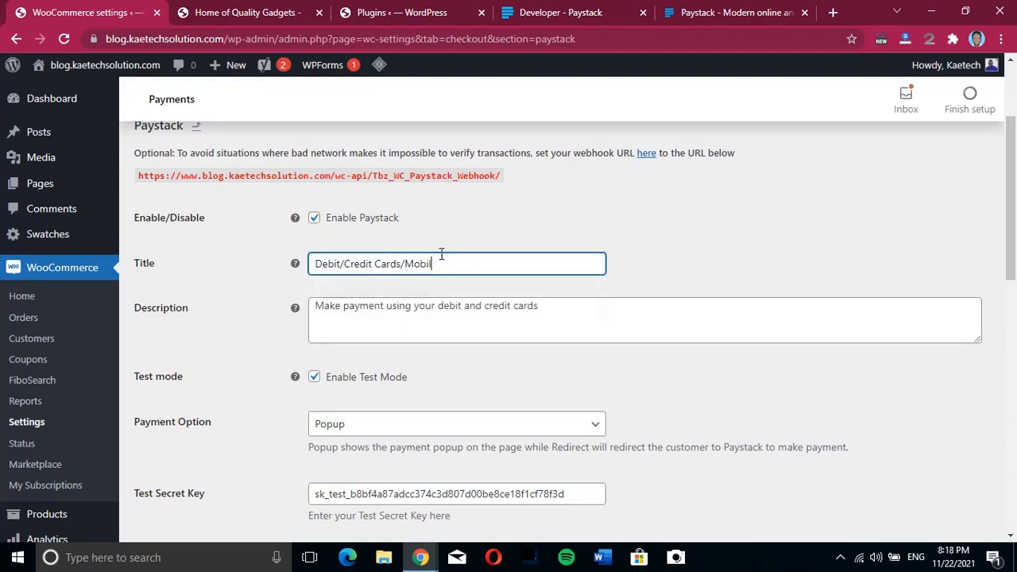
text(e Money)
Edit the payment method description to read "Make payment using your debit, credit cards and Mobile money".
click(482, 309)
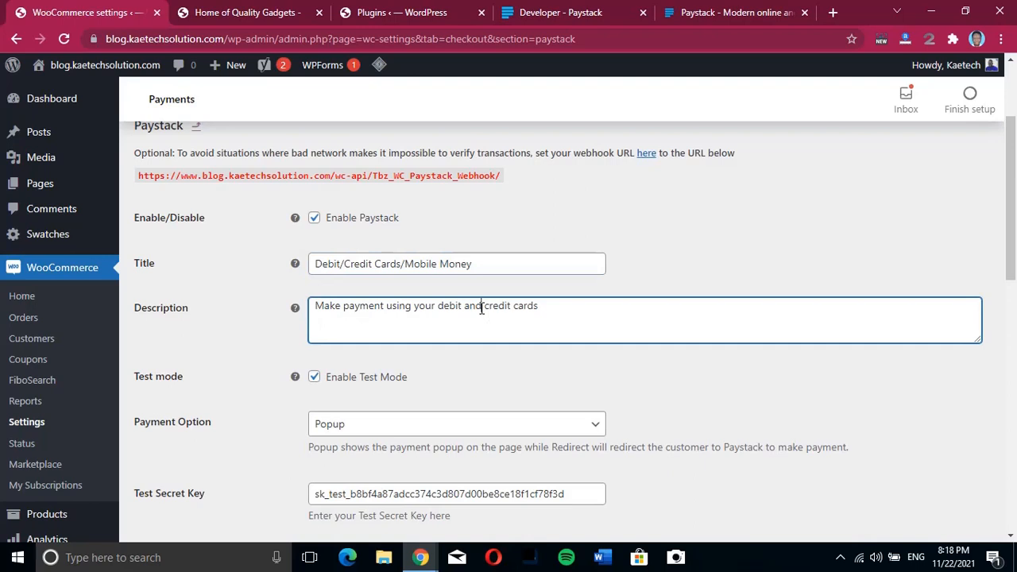
key(BackSpace)
key(BackSpace)
key(BackSpace)
key(BackSpace)
key(BackSpace)
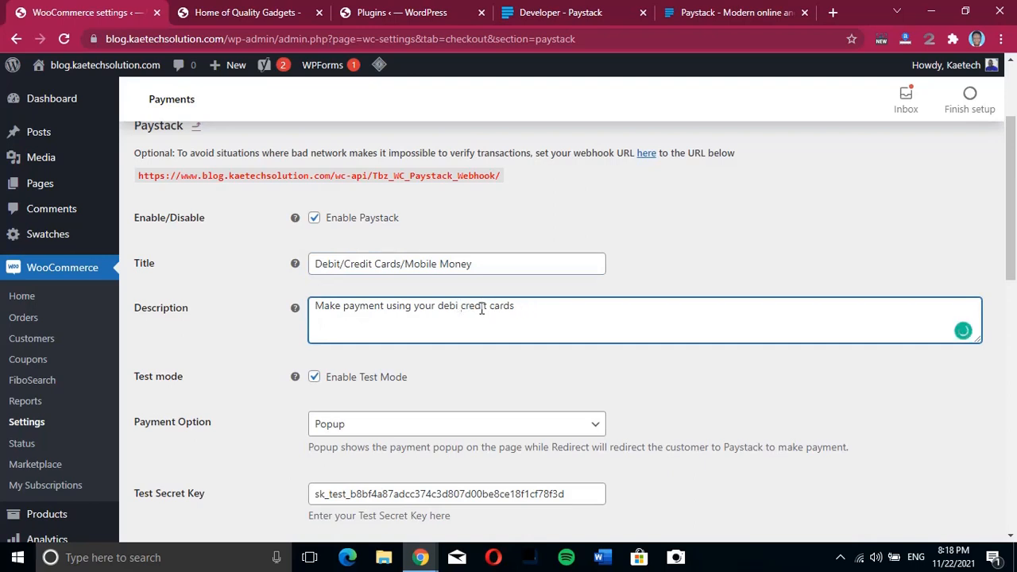
text(t,)
key(Right)
key(Right)
key(Right)
key(Right)
key(Right)
key(Right)
key(Right)
key(Right)
key(Right)
key(Right)
key(Right)
key(Right)
key(Right)
text(and )
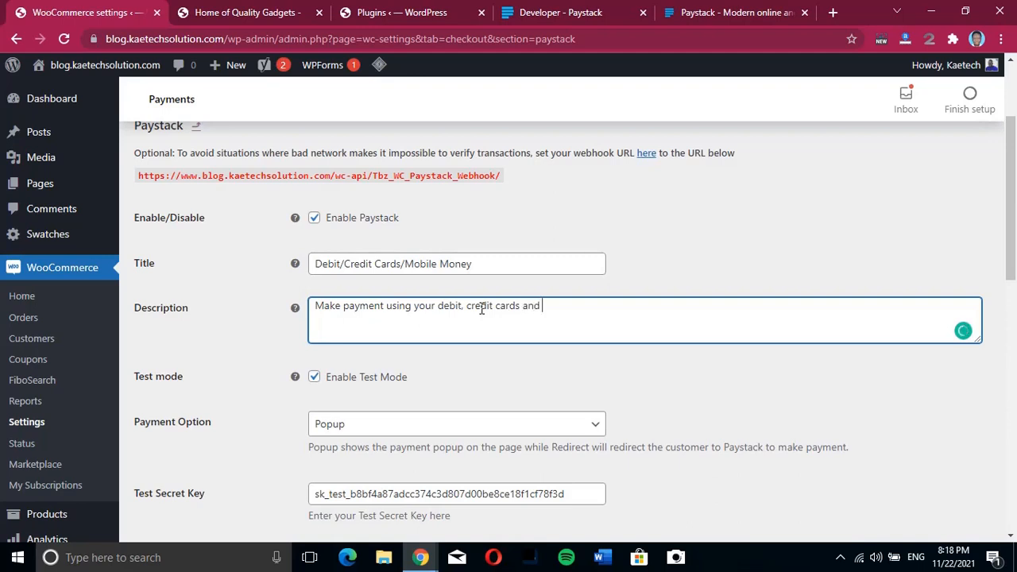
text(Mobile money)
Copy the full webhook URL ending in /wc-api/Tbz_WC_Paystack_Webhook/ shown above the Paystack gateway settings.
scroll(643, 372, down, 2)
scroll(644, 372, up, 3)
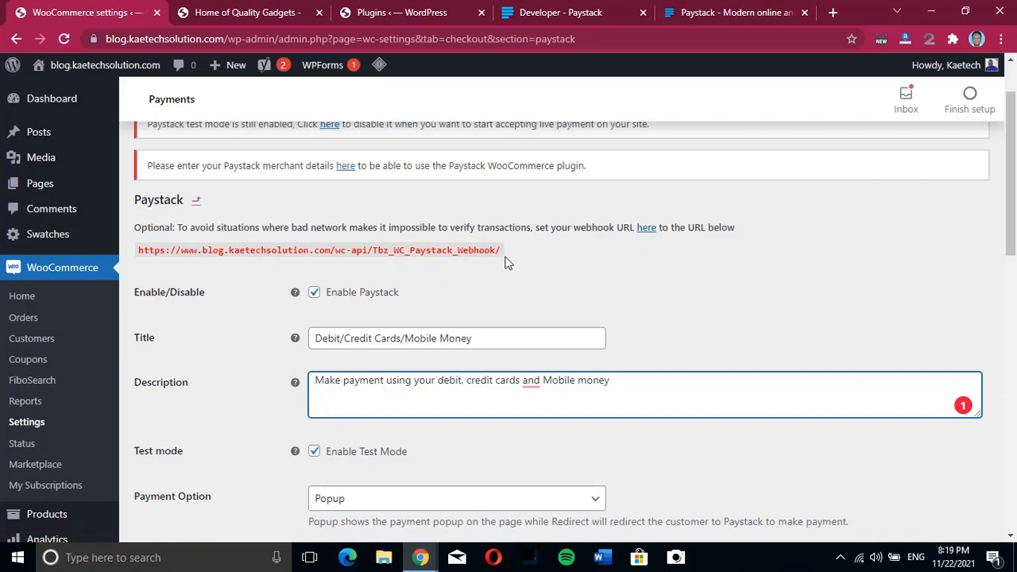
mouse_move(501, 251)
mouse_down()
mouse_move(120, 260)
mouse_move(130, 272)
mouse_move(186, 256)
mouse_move(363, 280)
mouse_move(499, 249)
mouse_up()
click(210, 268)
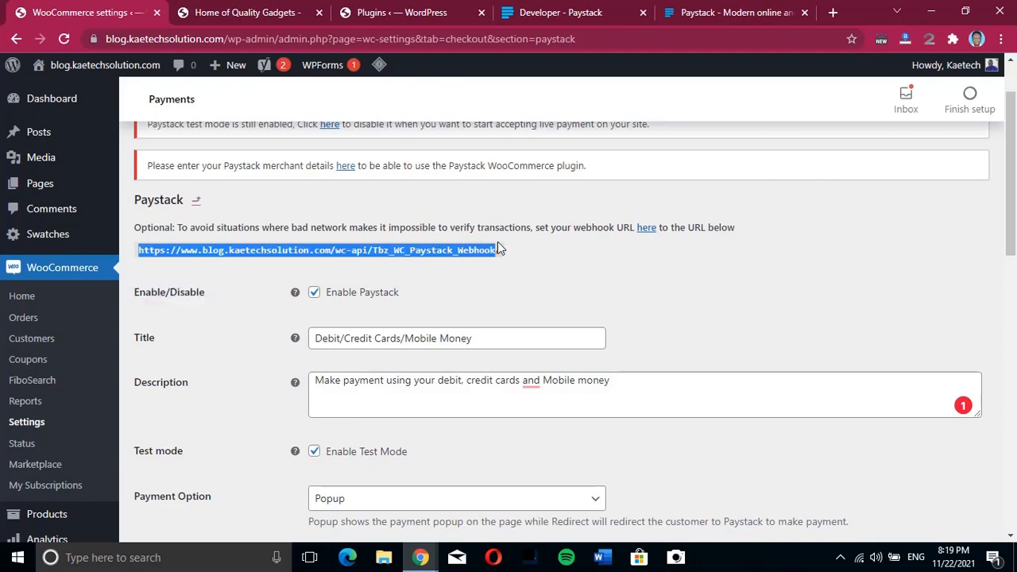
right_click(509, 250)
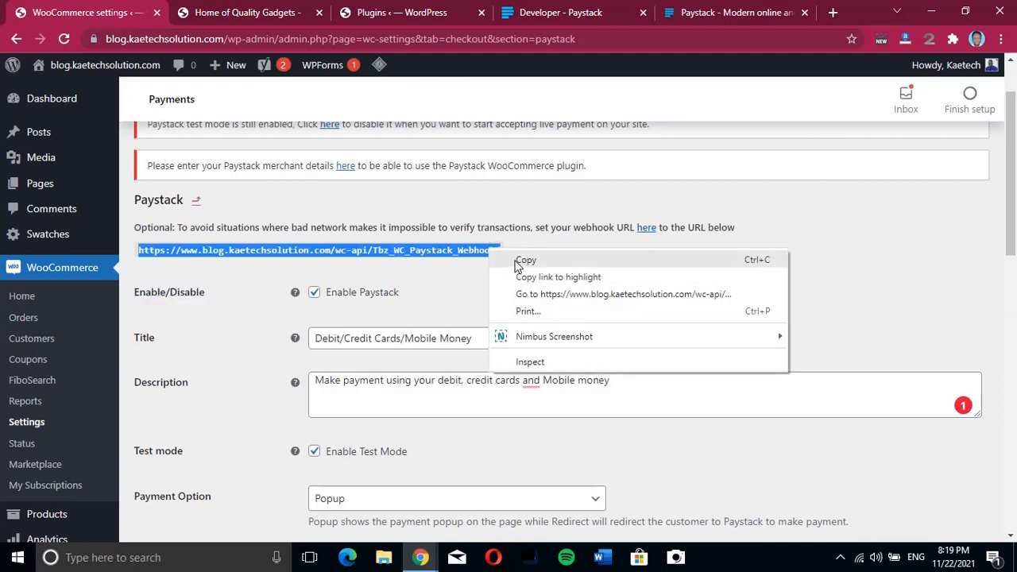
click(520, 259)
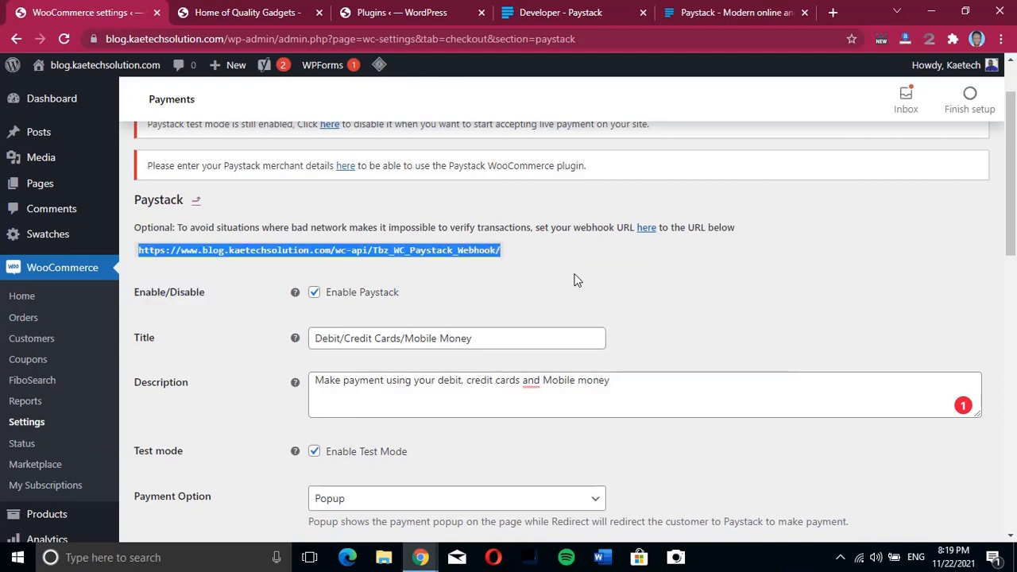
Follow the webhook setup link to open Paystack's API Keys & Webhooks settings in a new tab, and switch to it.
click(645, 229)
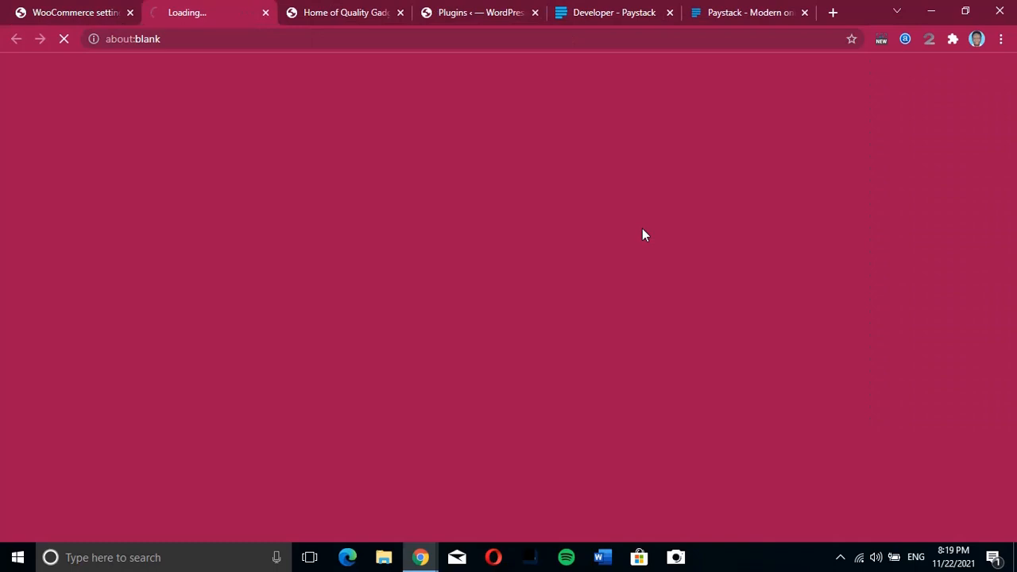
click(601, 14)
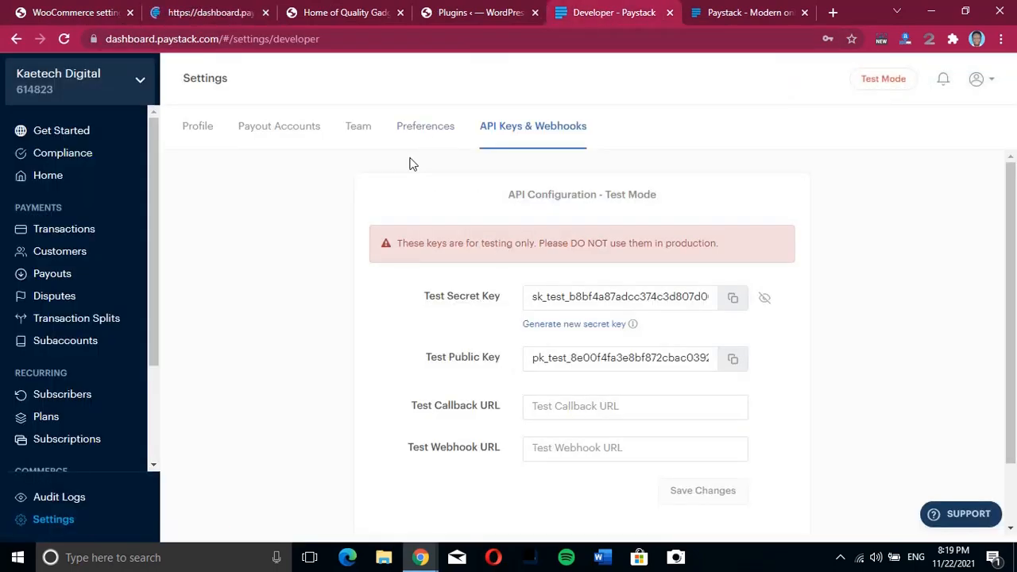
click(201, 12)
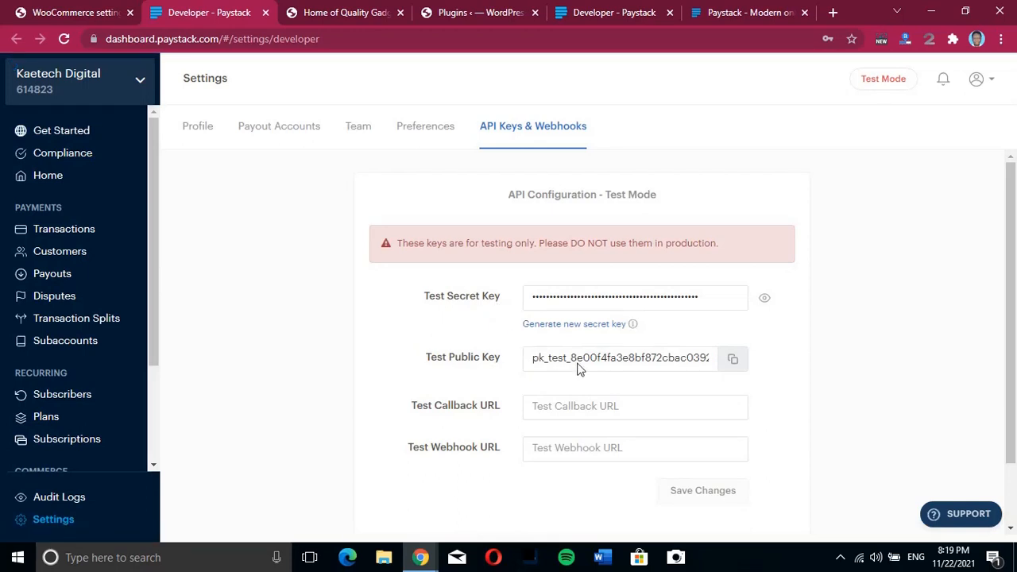
Paste the copied webhook URL ending in /wc-api/Tbz_WC_Paystack_Webhook/ as Paystack's Test Webhook URL and save the changes.
scroll(558, 383, down, 1)
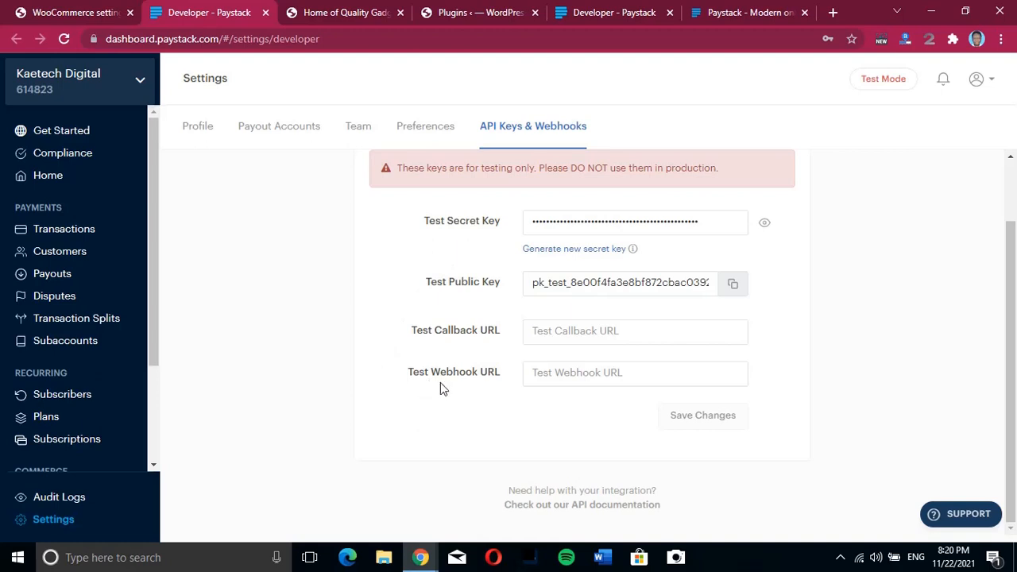
click(570, 374)
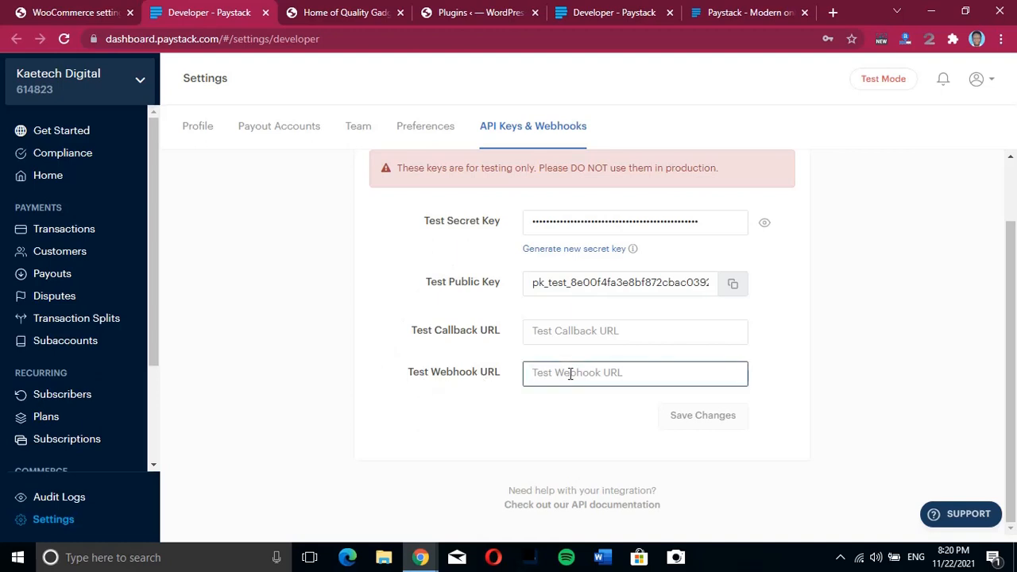
key(ctrl+v)
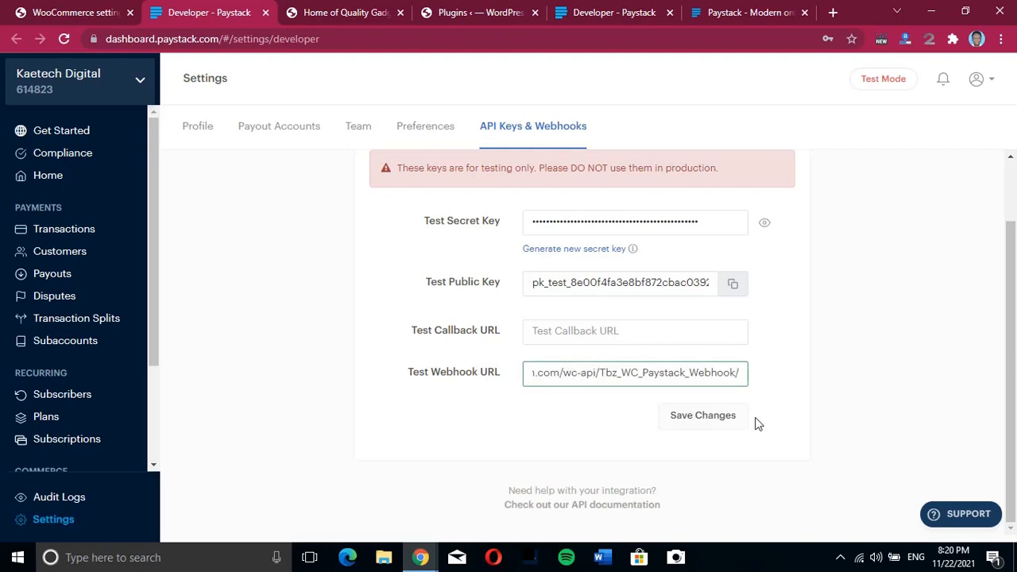
click(725, 418)
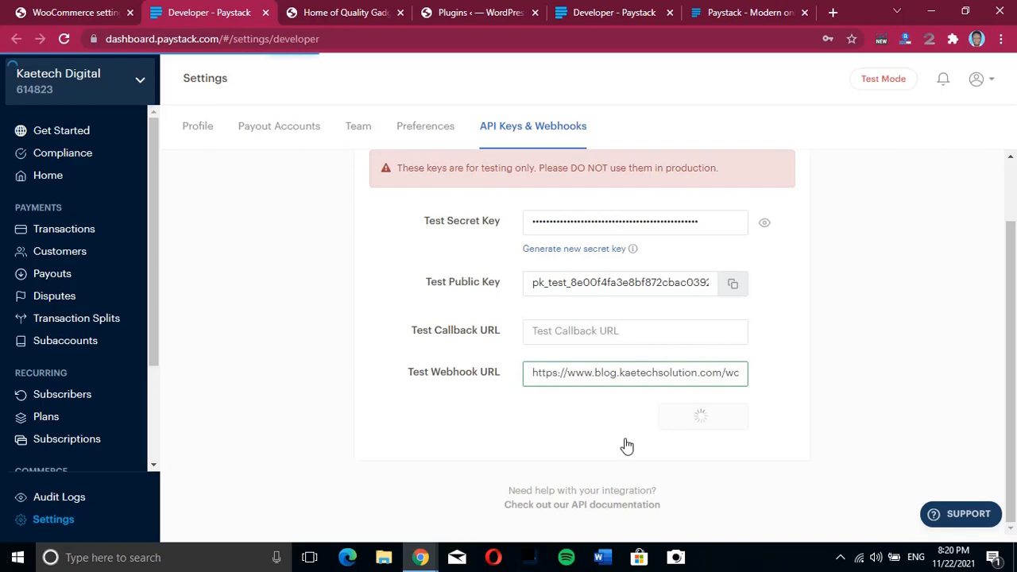
Return to the WooCommerce Paystack gateway settings and save the changes.
click(85, 10)
scroll(521, 397, down, 10)
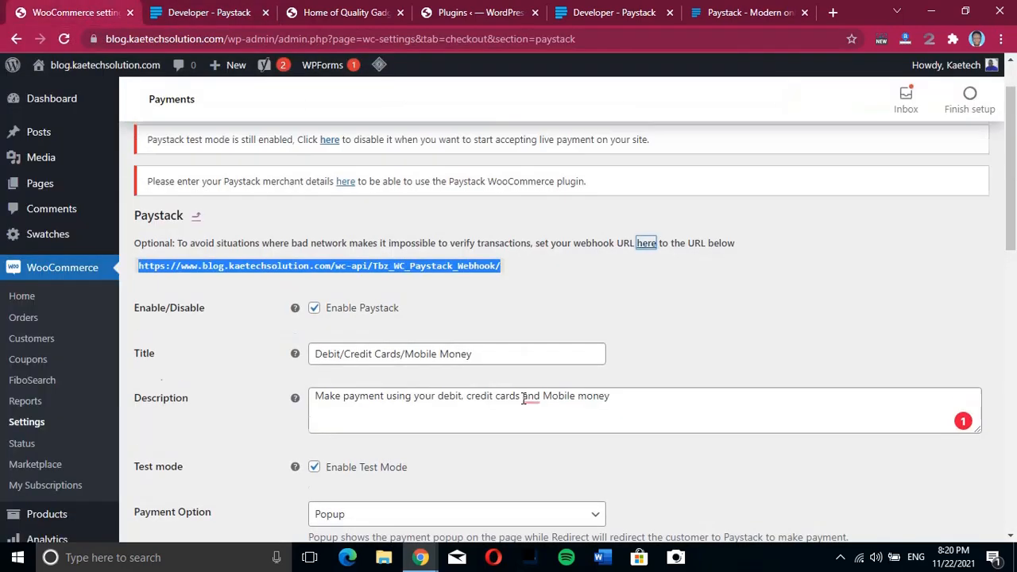
scroll(519, 397, down, 1)
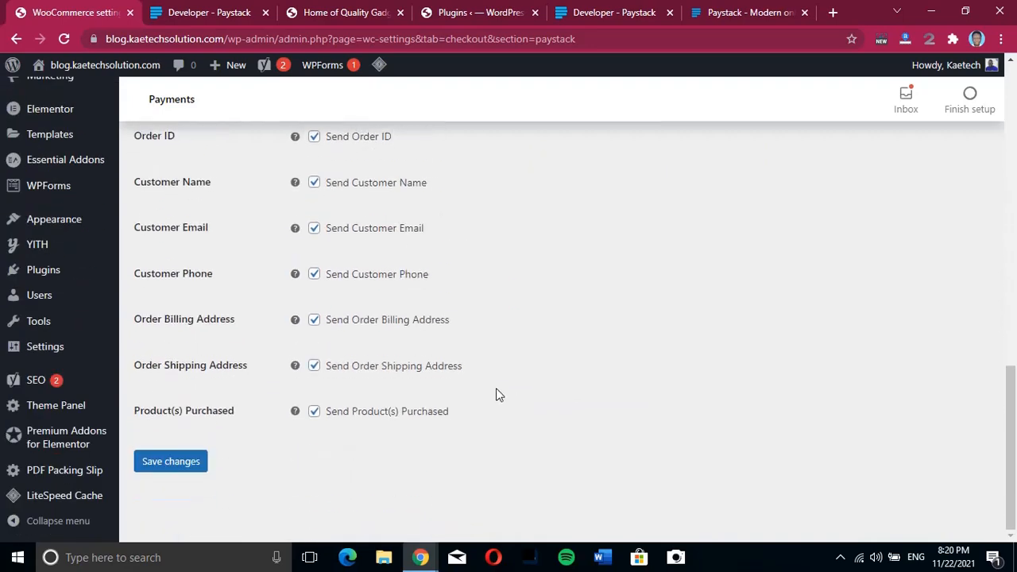
click(170, 462)
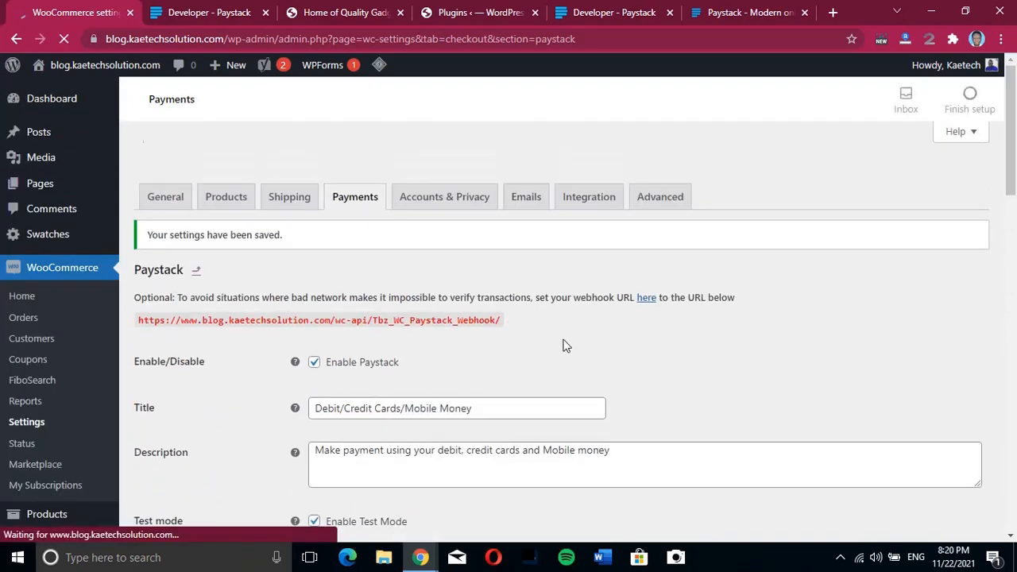
Disable the Paystack gateway in the WooCommerce payment settings and save the changes.
scroll(567, 346, down, 3)
scroll(567, 346, down, 4)
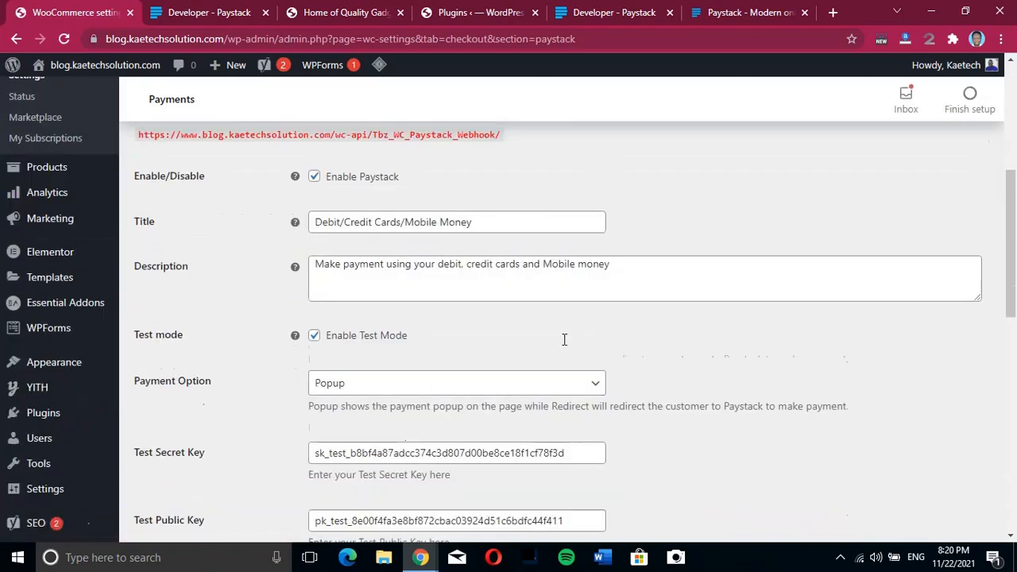
scroll(567, 346, up, 6)
scroll(567, 346, up, 1)
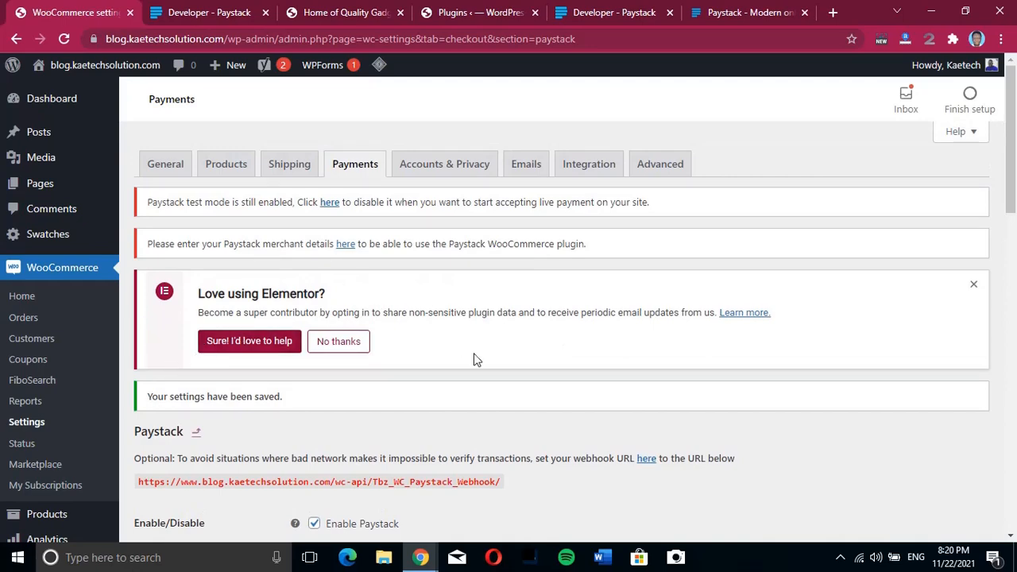
scroll(475, 360, down, 3)
click(314, 309)
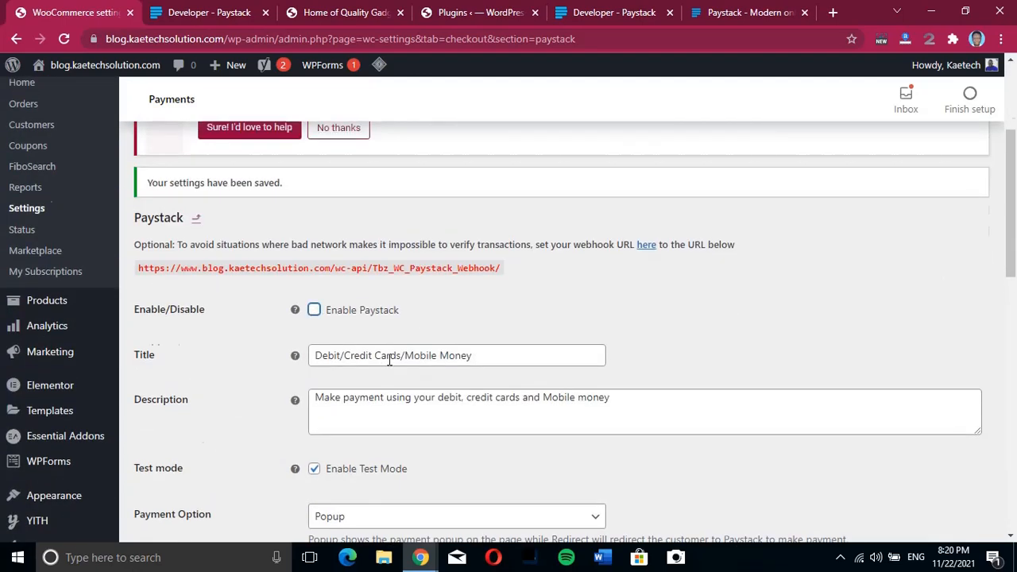
scroll(390, 360, up, 3)
scroll(389, 362, down, 15)
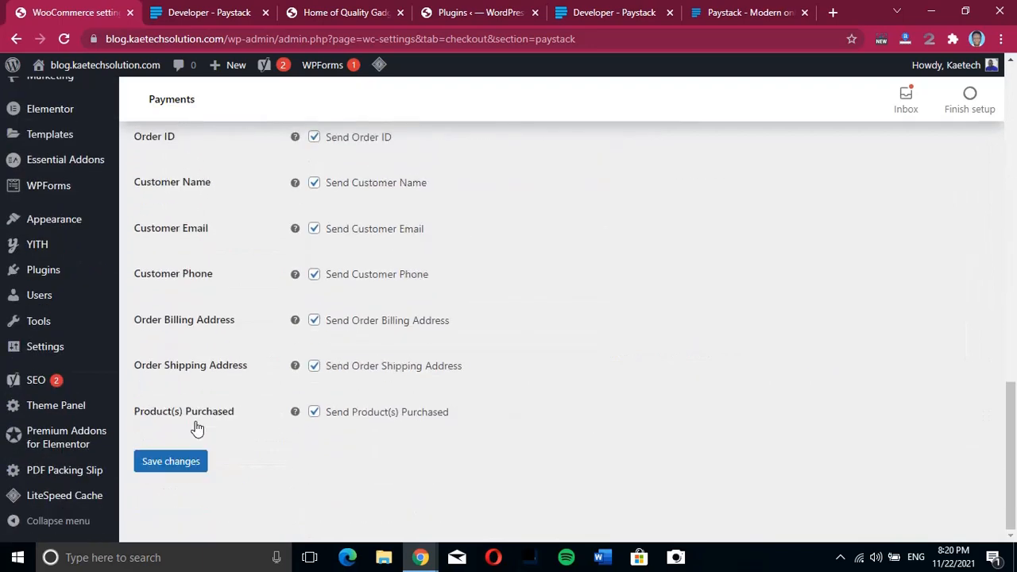
click(184, 469)
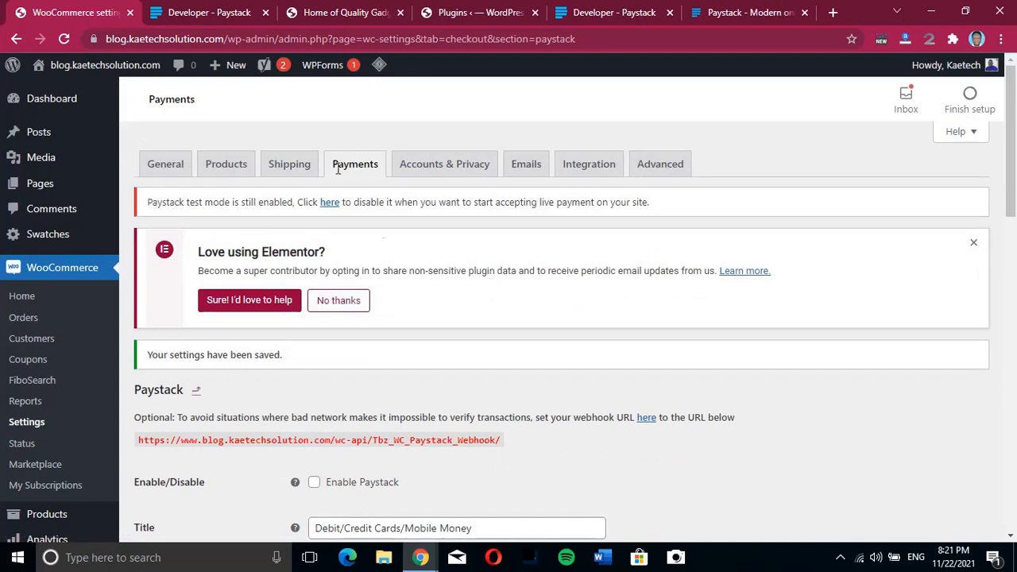
Switch to the storefront, open the Beats Studio Heapphone product and add two in Red to the cart.
click(329, 14)
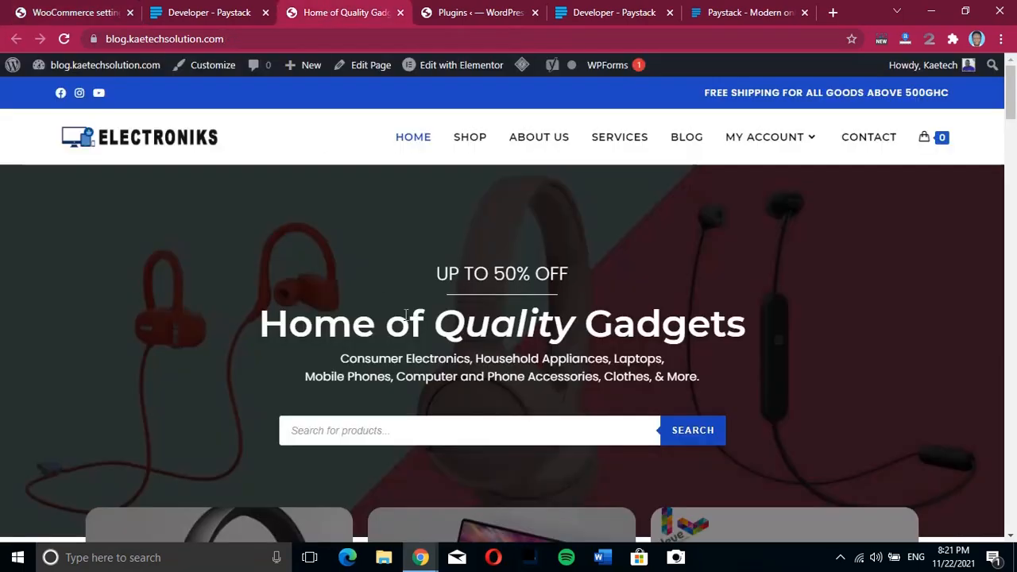
scroll(415, 322, down, 8)
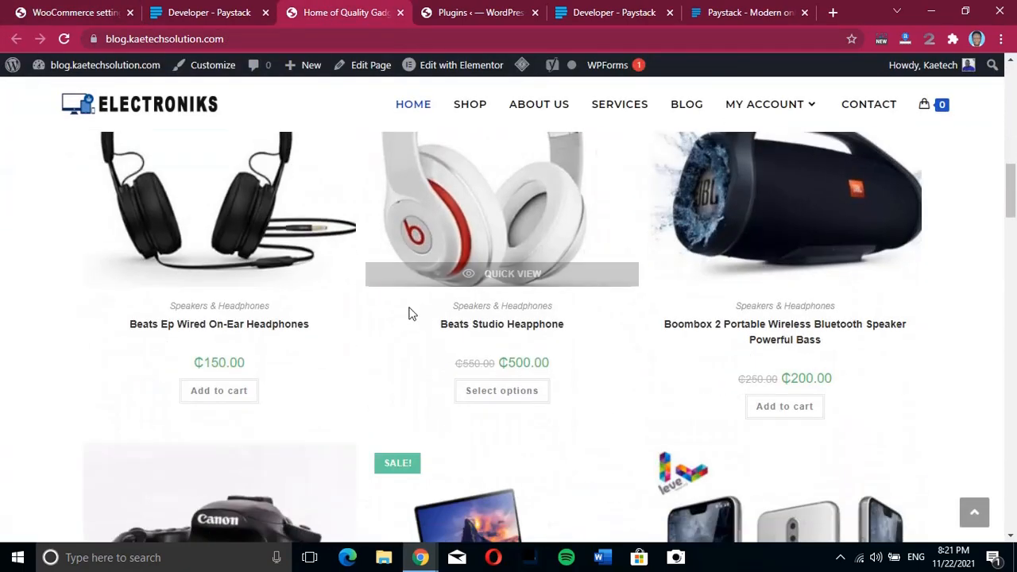
click(504, 330)
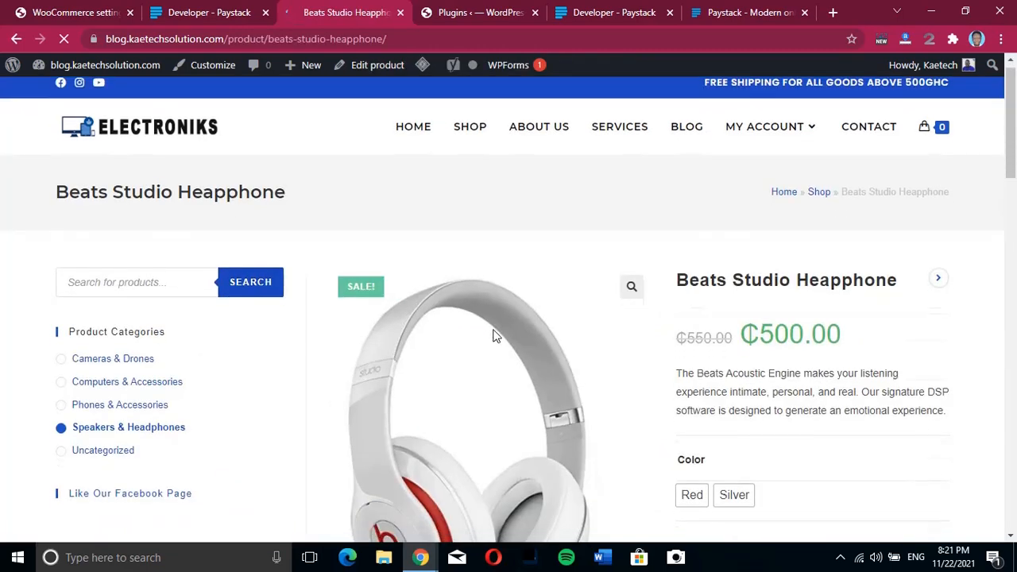
scroll(508, 325, down, 4)
click(694, 226)
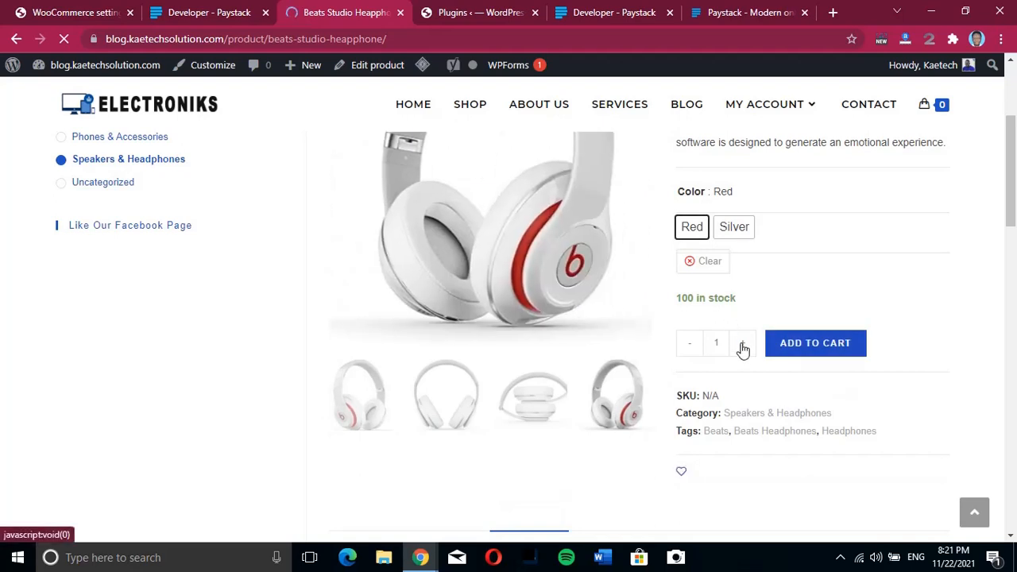
click(743, 346)
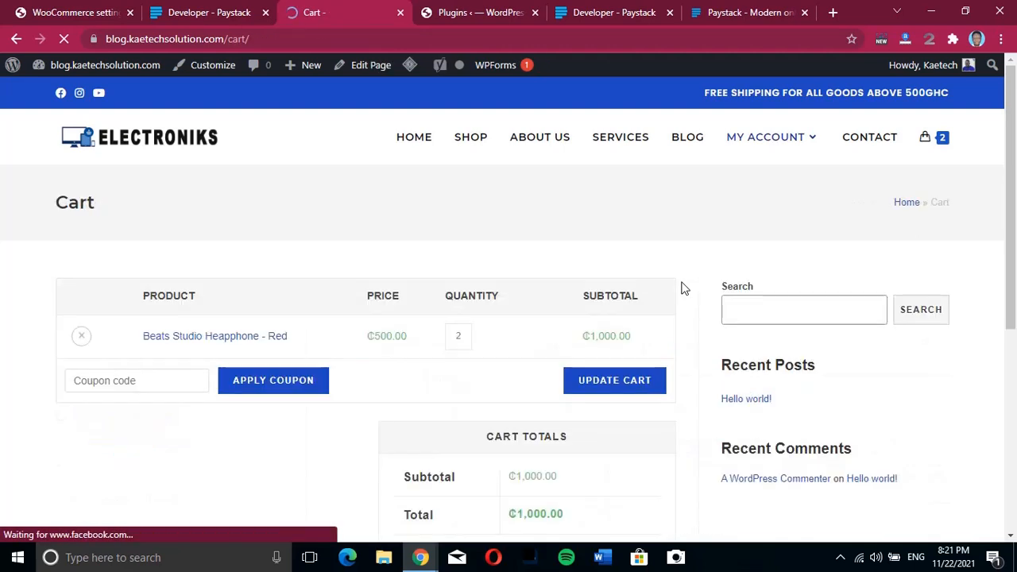
Proceed from the cart to checkout and review the payment methods offered with Paystack disabled.
scroll(443, 397, down, 2)
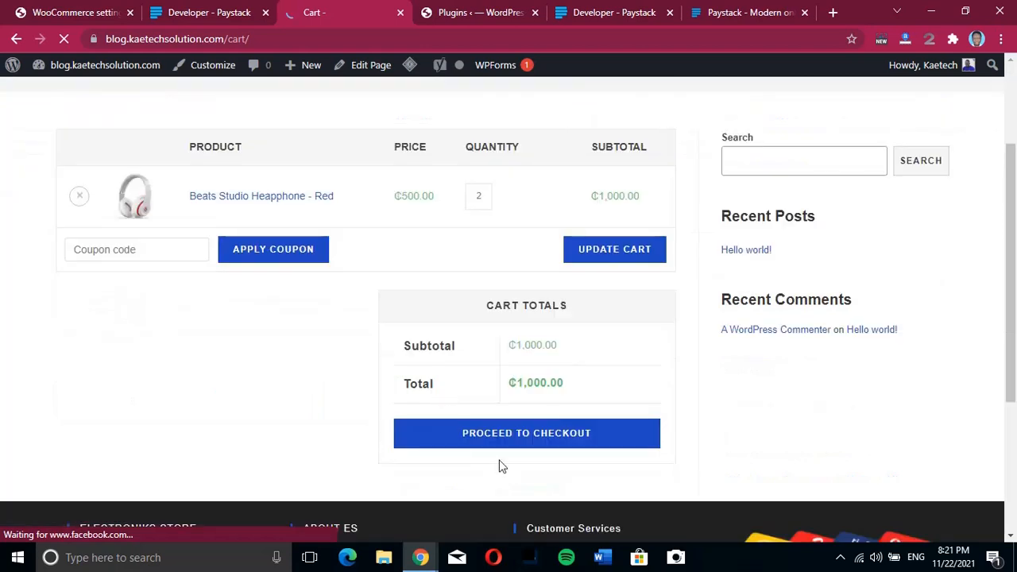
click(519, 436)
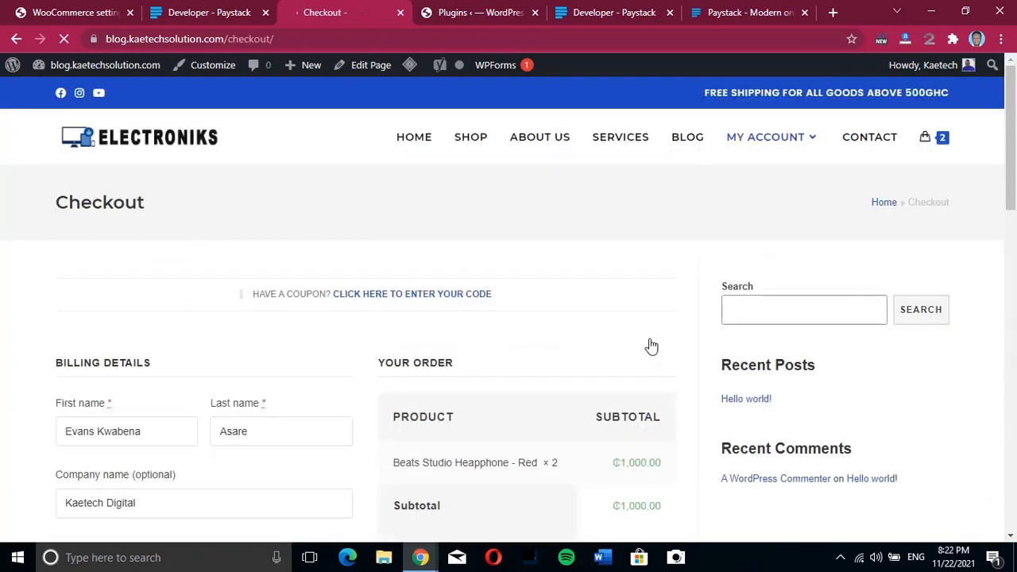
scroll(651, 346, down, 6)
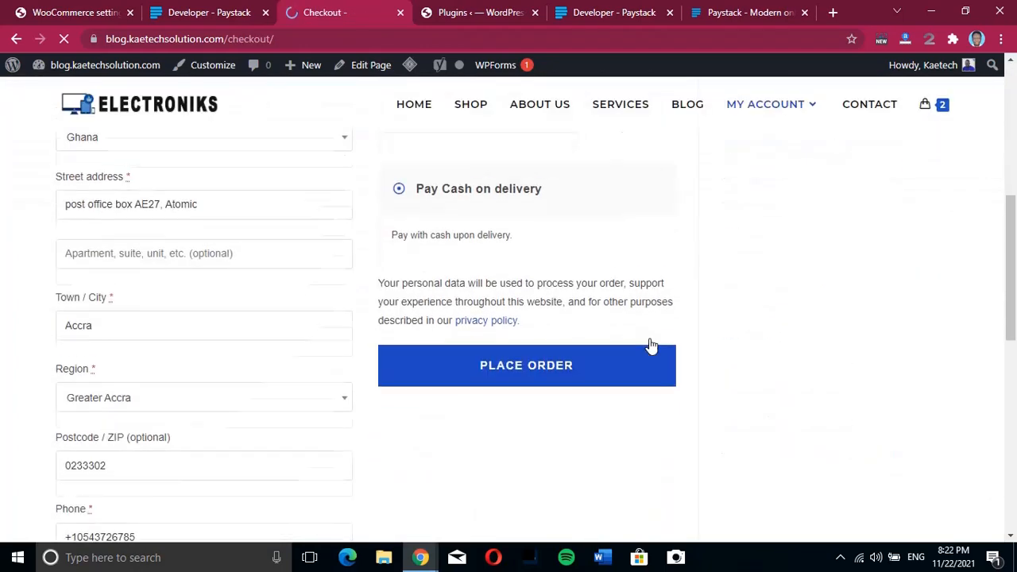
scroll(652, 345, down, 2)
scroll(652, 345, up, 4)
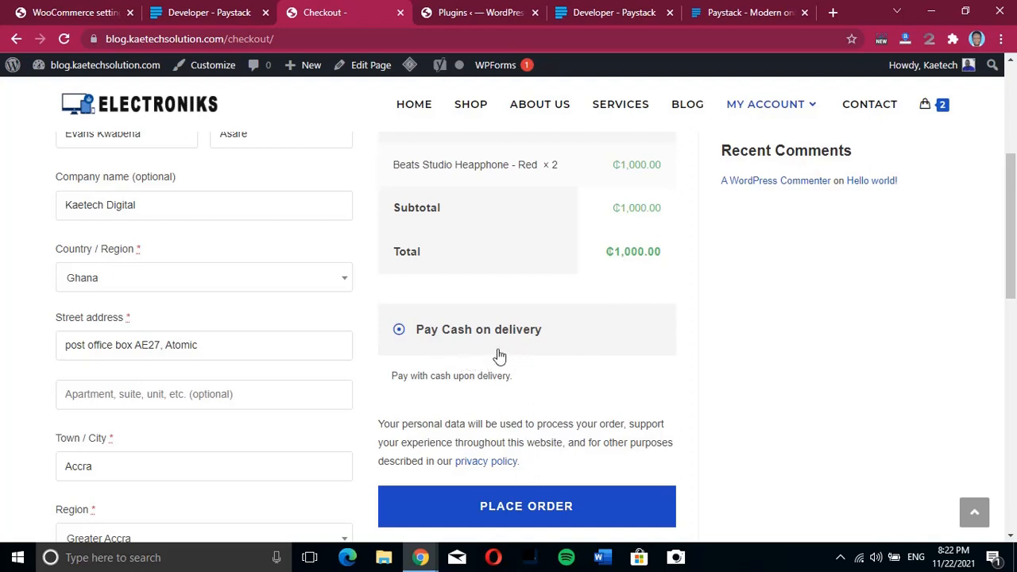
scroll(427, 422, up, 1)
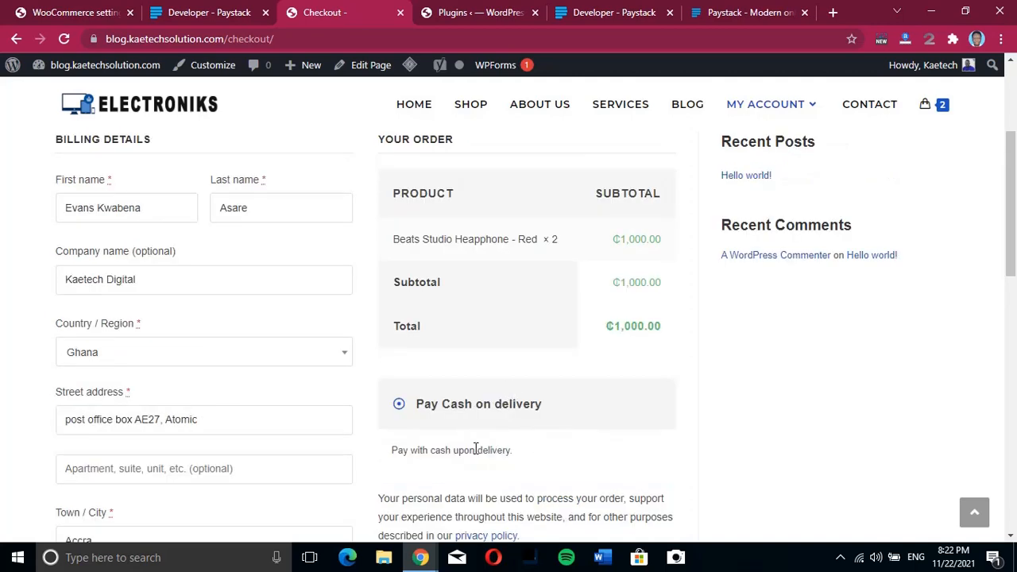
Return to the WooCommerce Paystack settings, re-enable the Paystack gateway and save the changes.
click(38, 13)
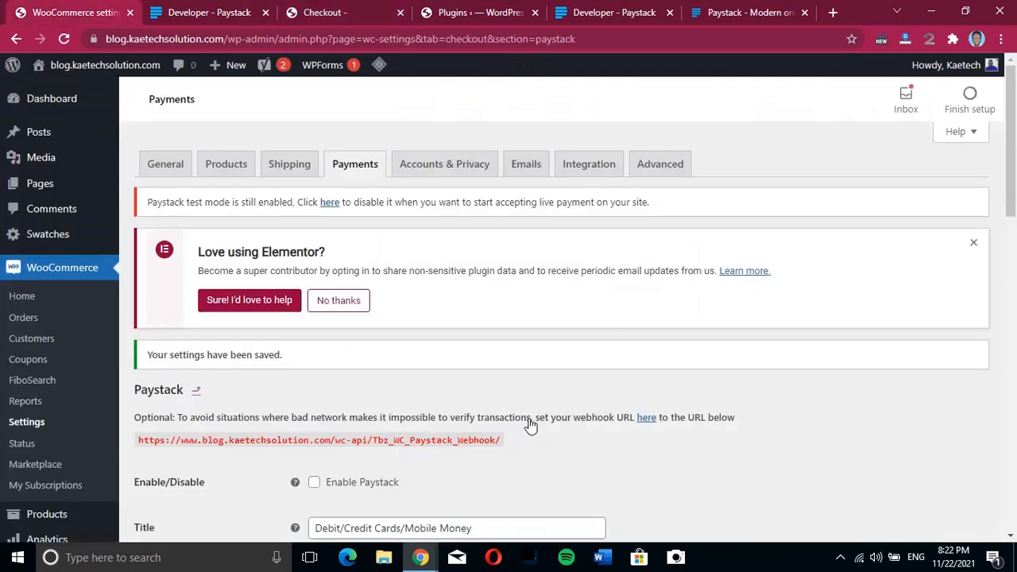
scroll(527, 410, down, 4)
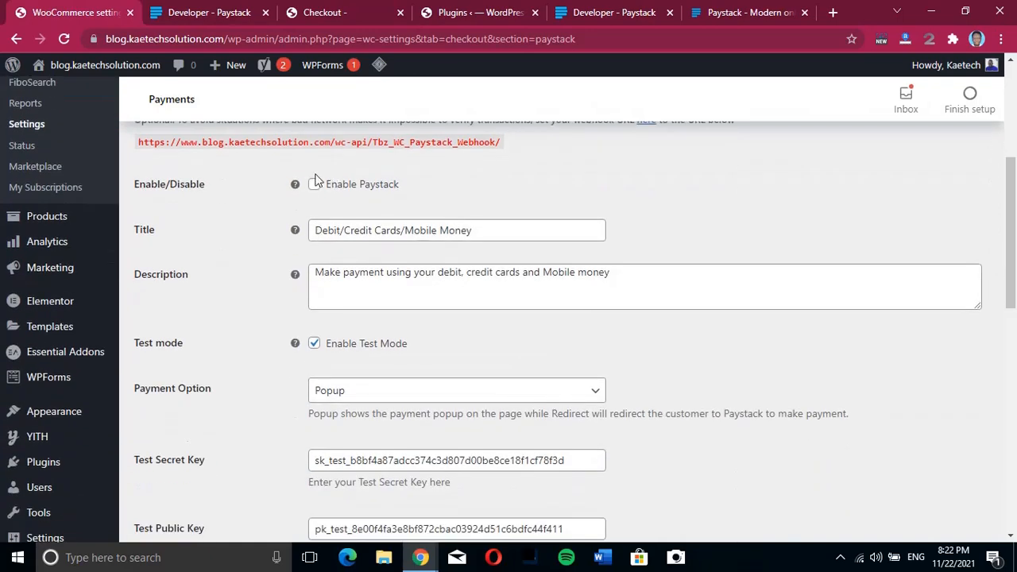
click(314, 185)
scroll(421, 374, down, 10)
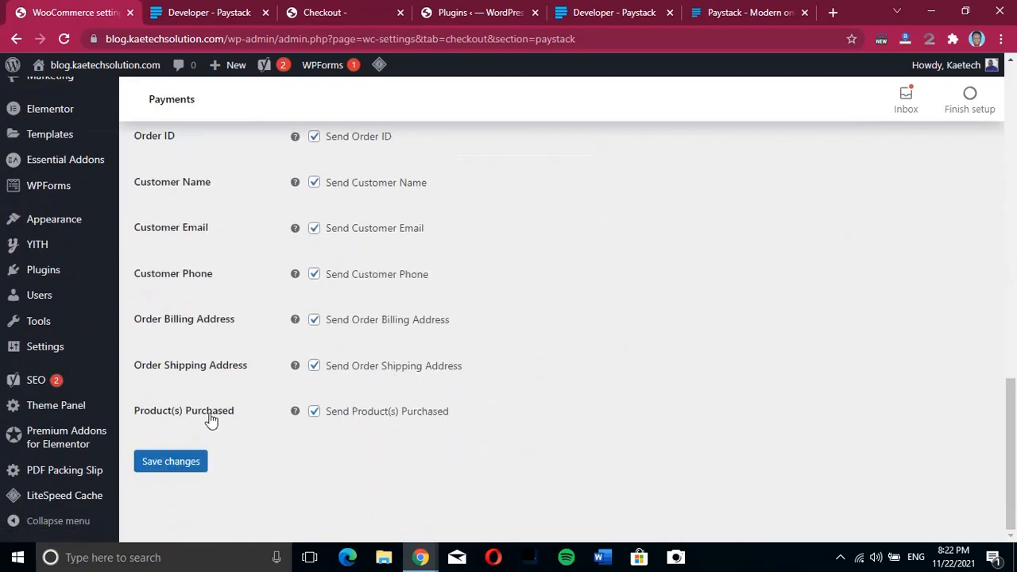
click(182, 463)
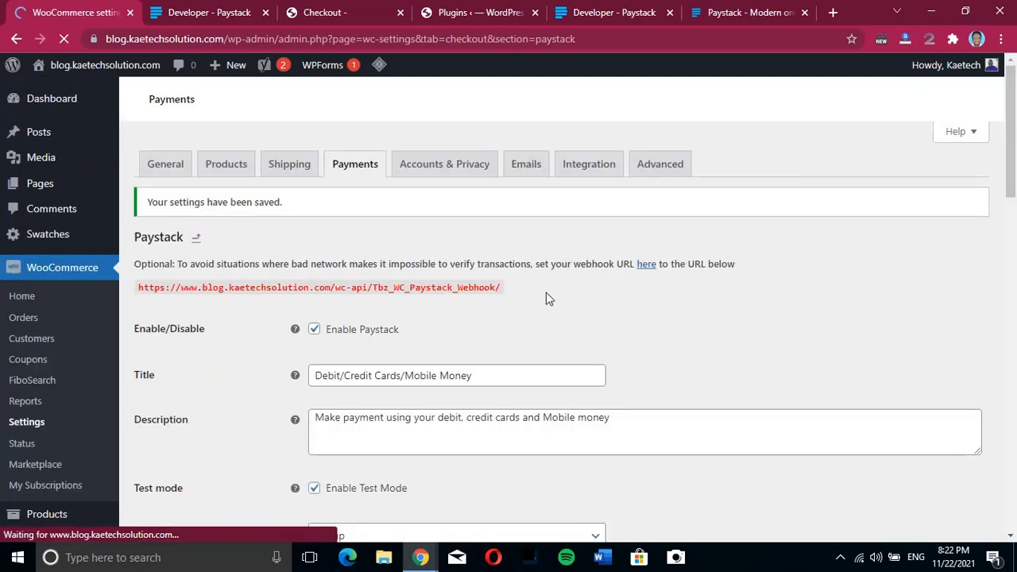
Reload the storefront checkout page, choose Debit/Credit Cards/Mobile Money as the payment method and place the order.
click(327, 11)
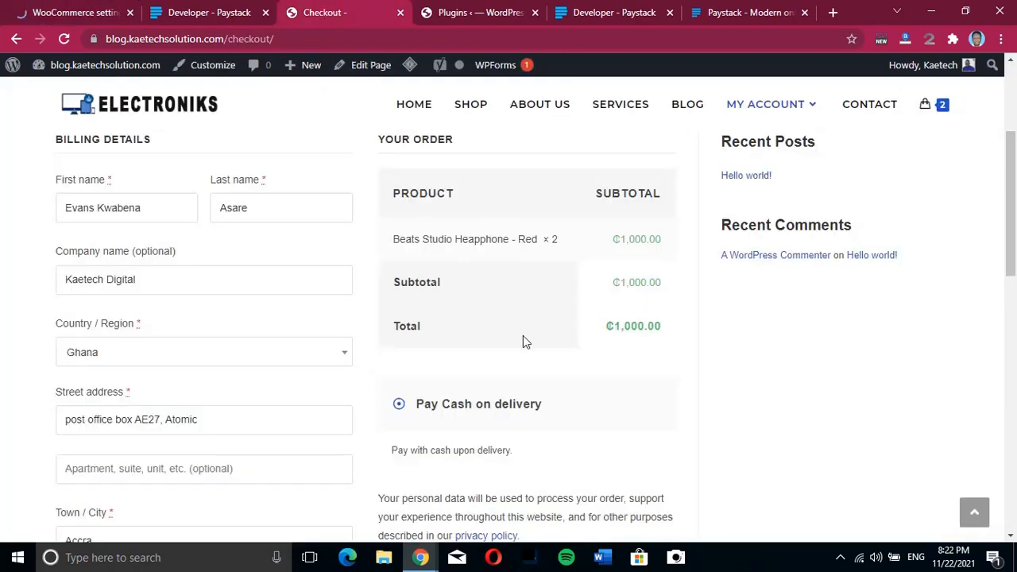
click(64, 36)
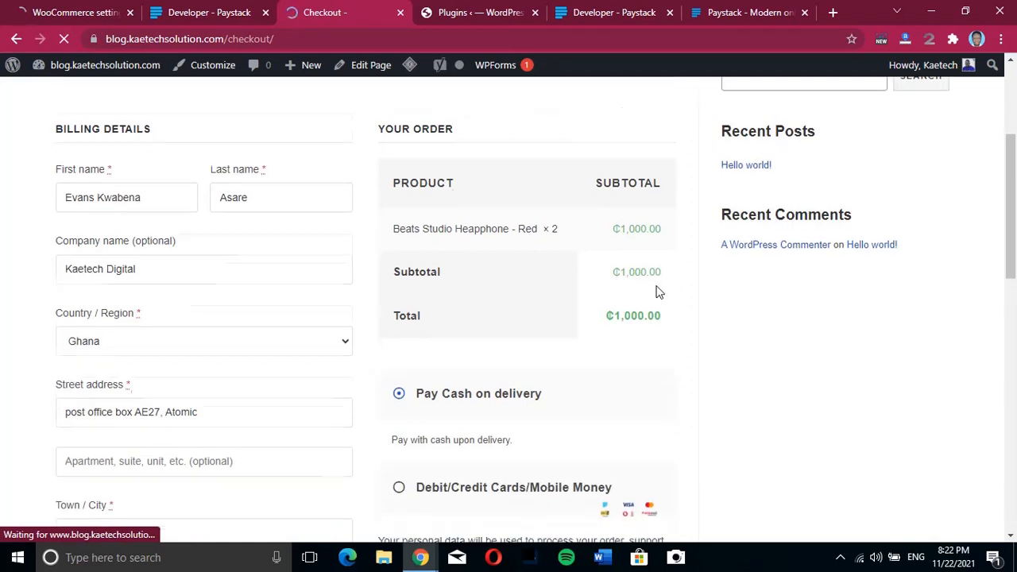
scroll(657, 293, down, 3)
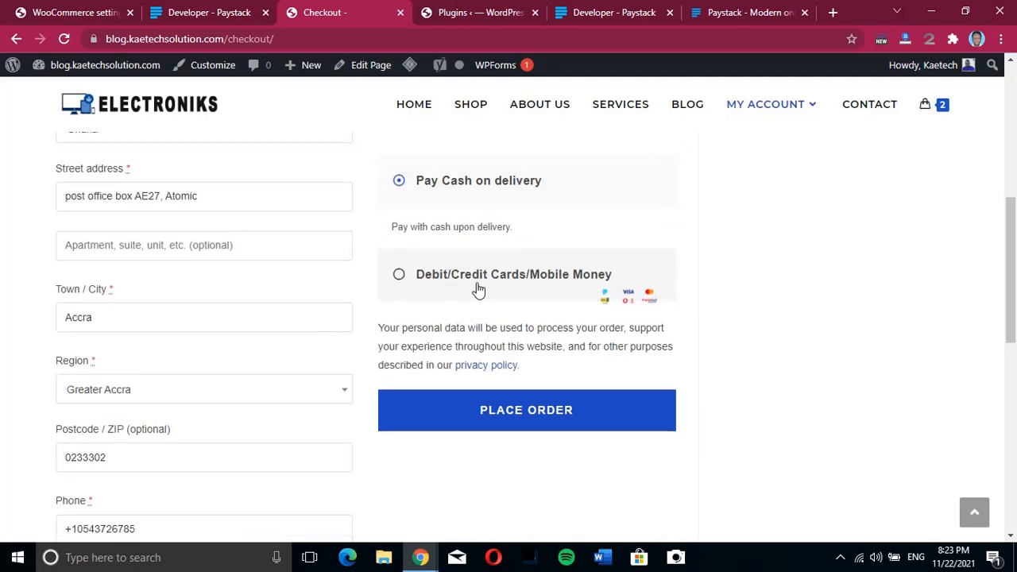
click(399, 275)
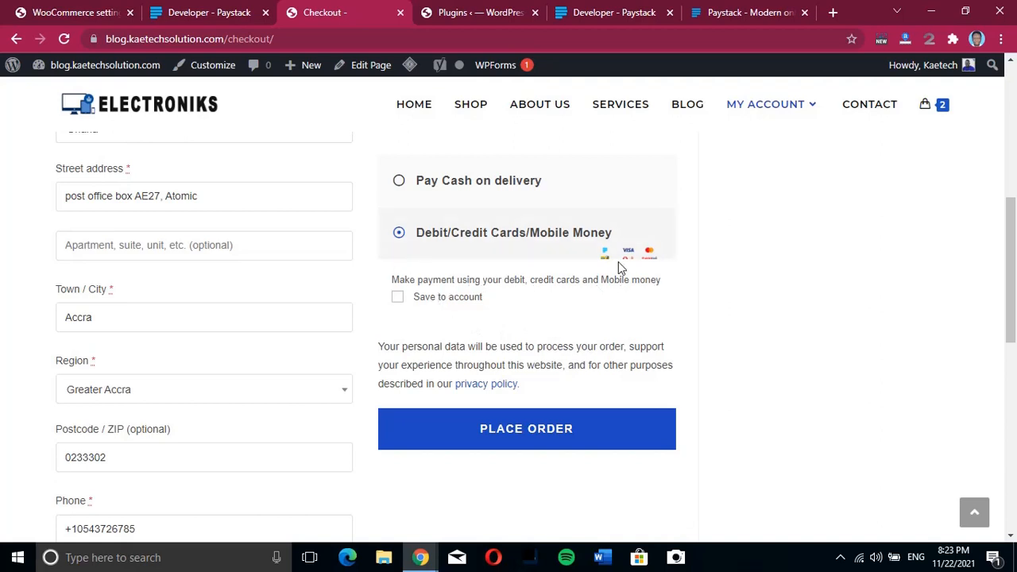
click(513, 436)
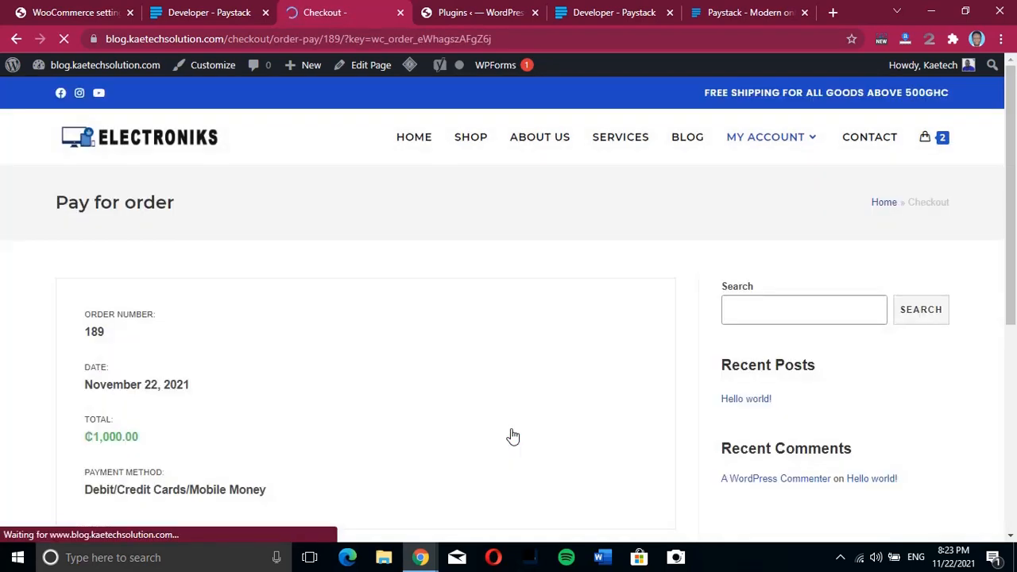
Review the order summary on the Pay for order page and start the Paystack payment.
scroll(384, 421, down, 4)
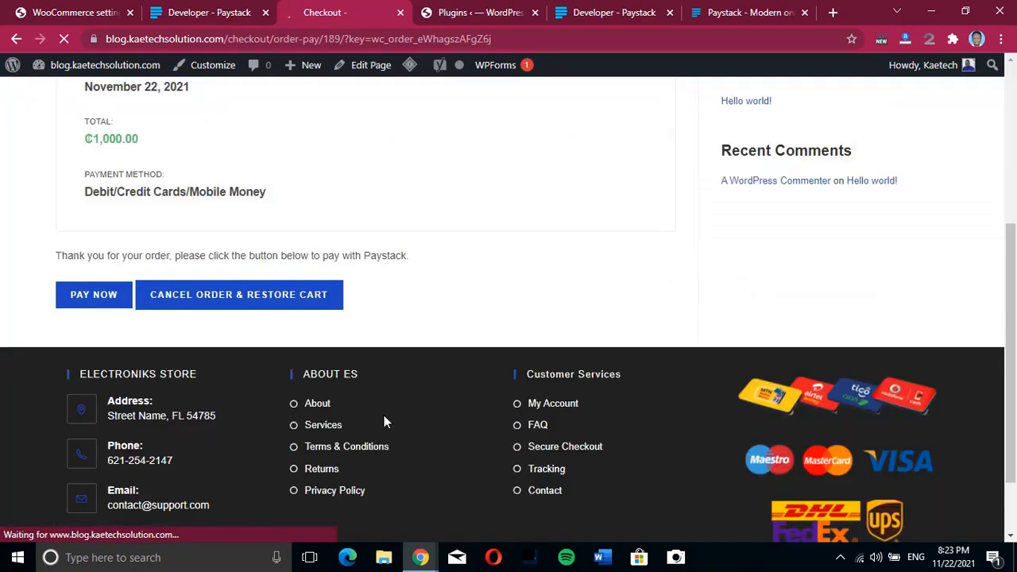
scroll(384, 421, up, 3)
scroll(384, 421, down, 1)
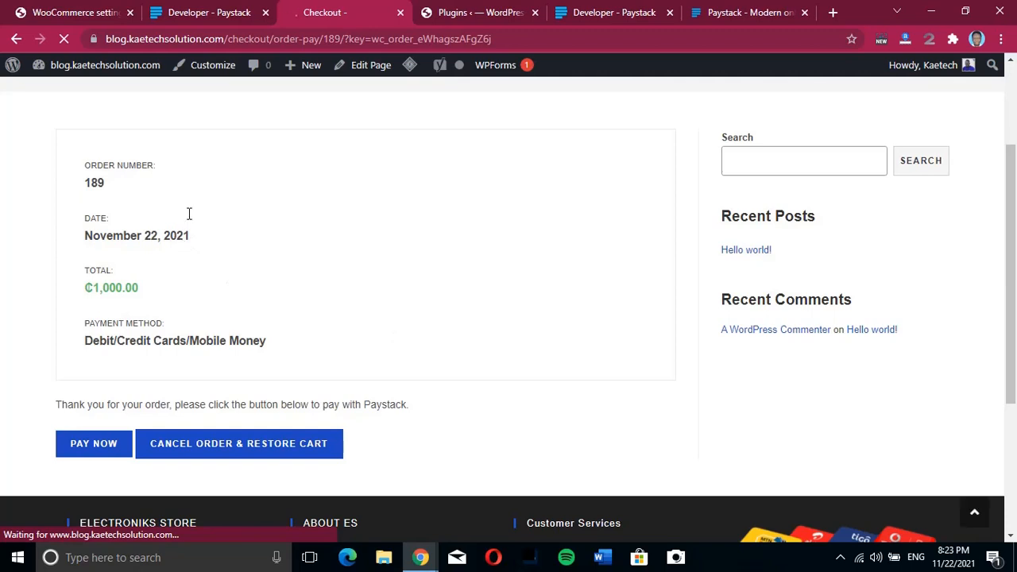
click(110, 447)
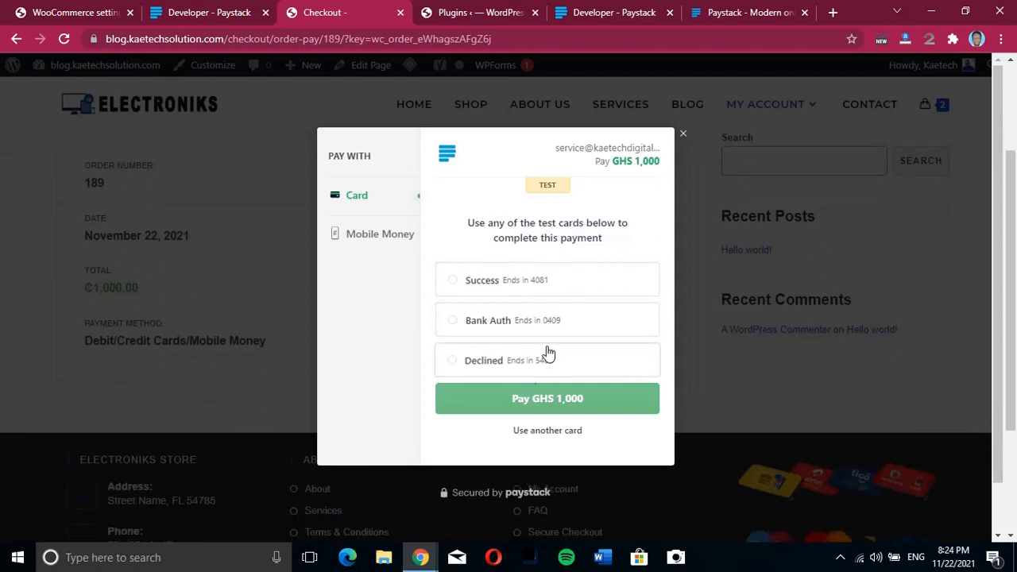
Choose the Success test card, look at the Mobile Money option, and return to Card to complete the GHS 1,000 payment.
click(537, 285)
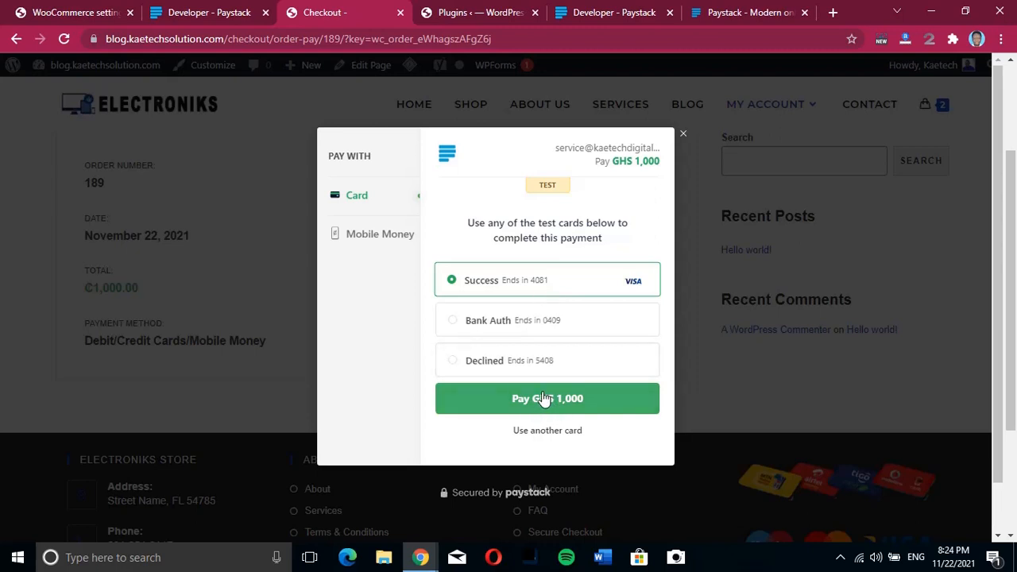
click(393, 243)
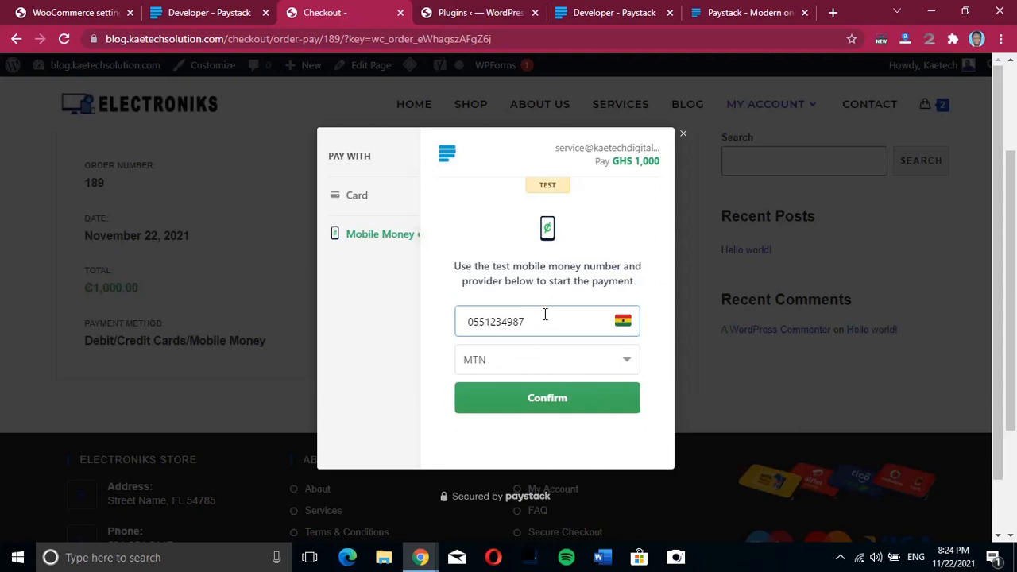
click(369, 195)
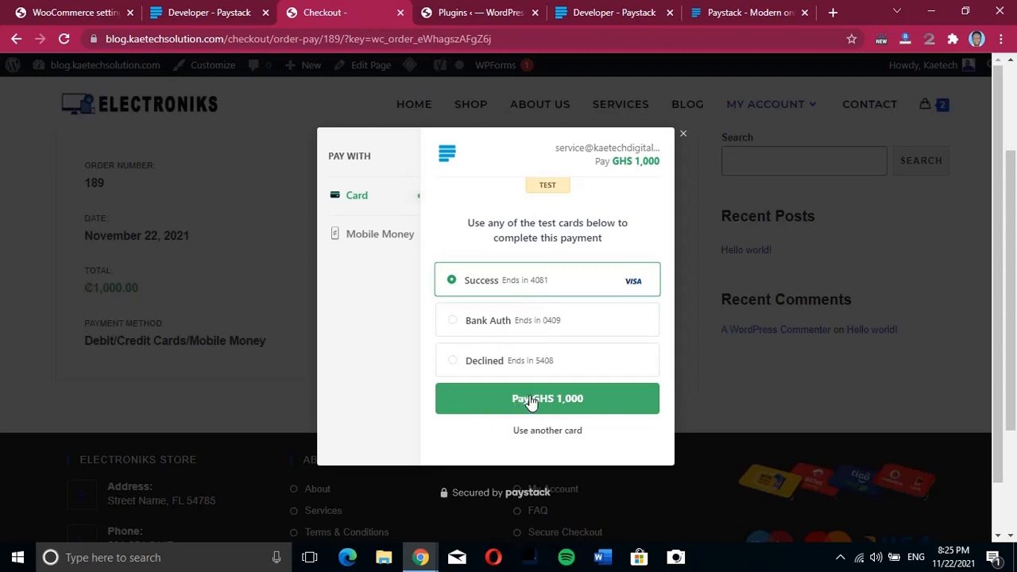
click(532, 401)
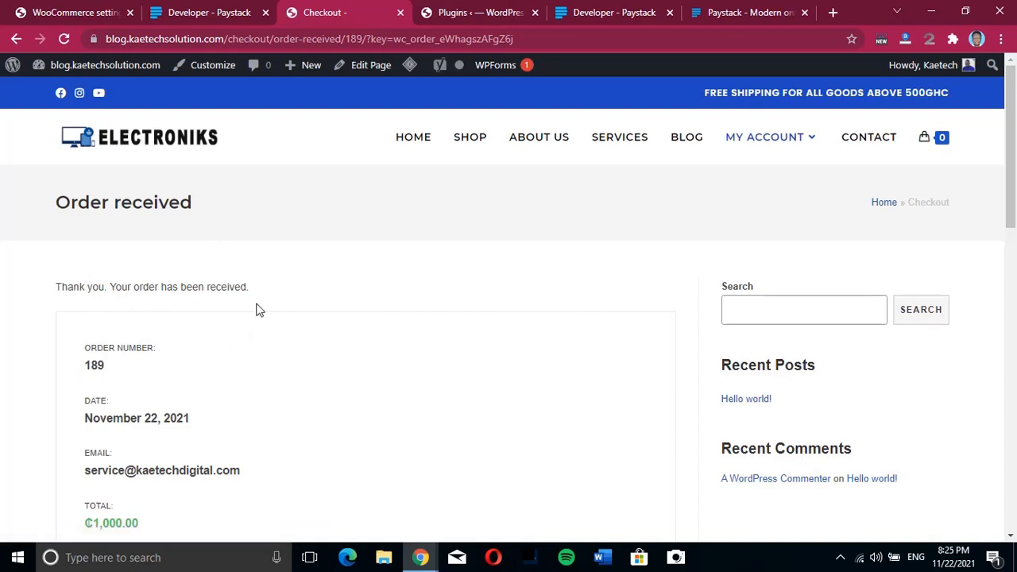
Examine the Order received page, checking the order summary, payment method, product details and billing address.
scroll(283, 374, down, 6)
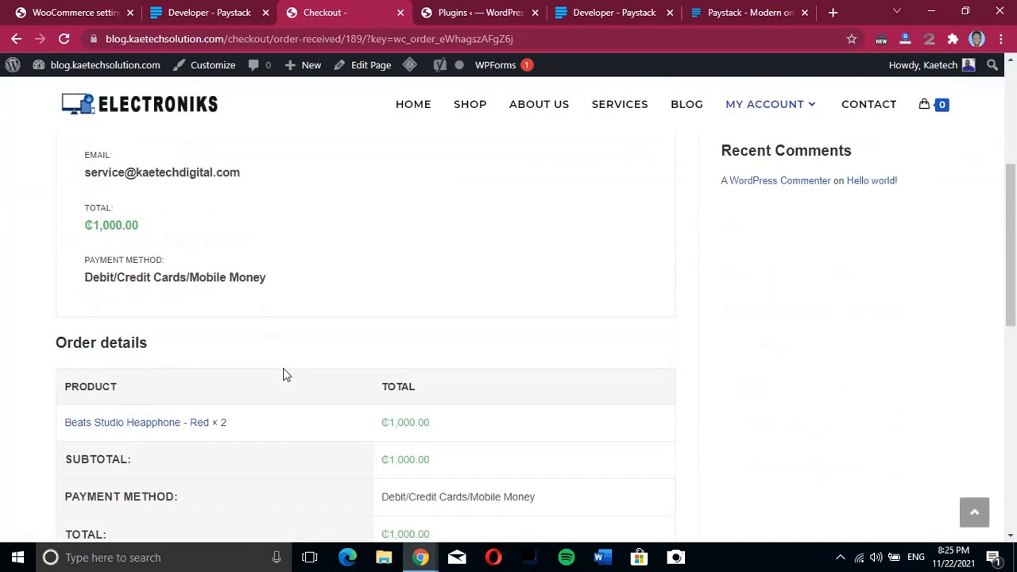
scroll(283, 369, down, 3)
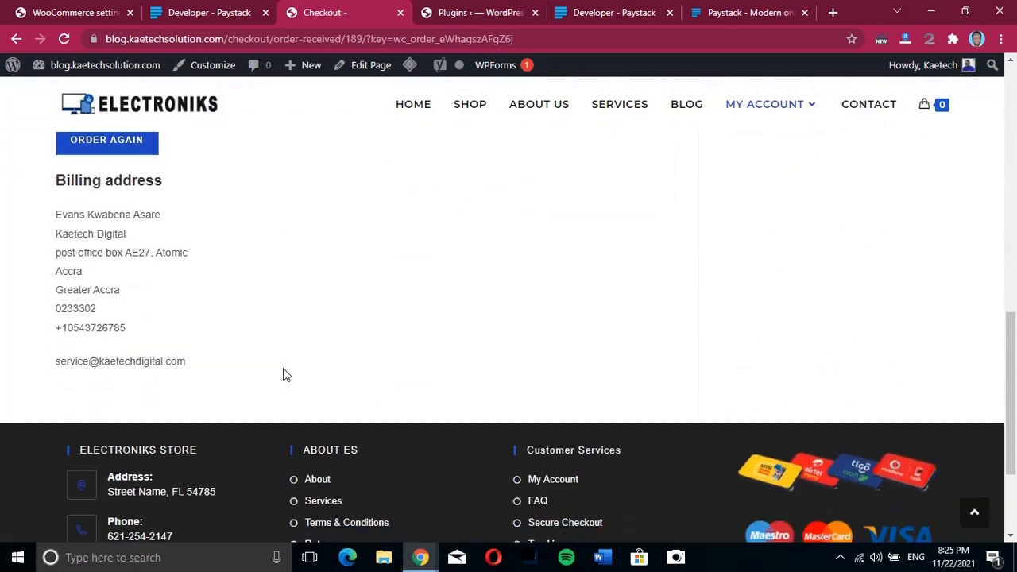
scroll(283, 369, up, 3)
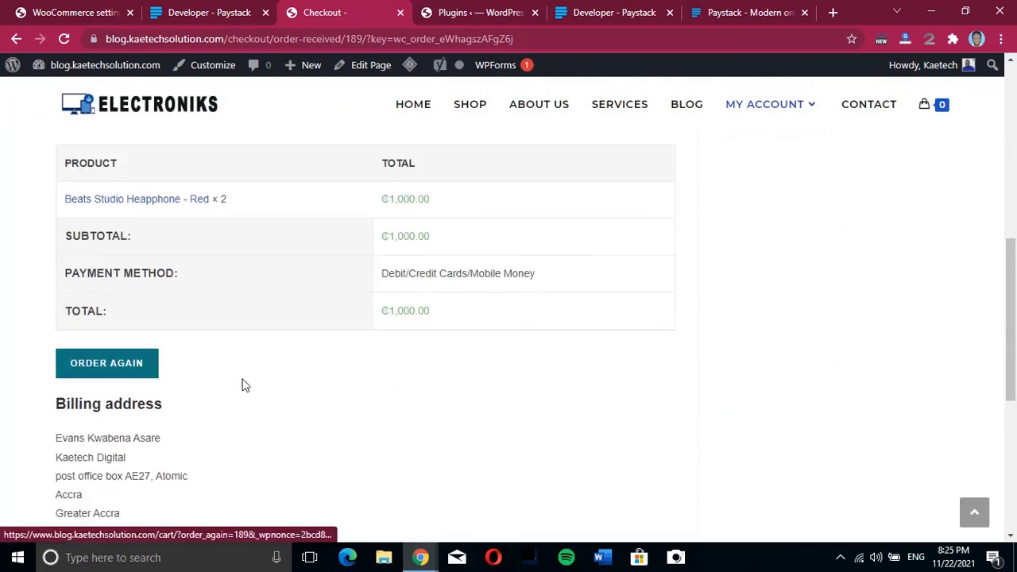
scroll(249, 391, down, 2)
scroll(253, 393, up, 7)
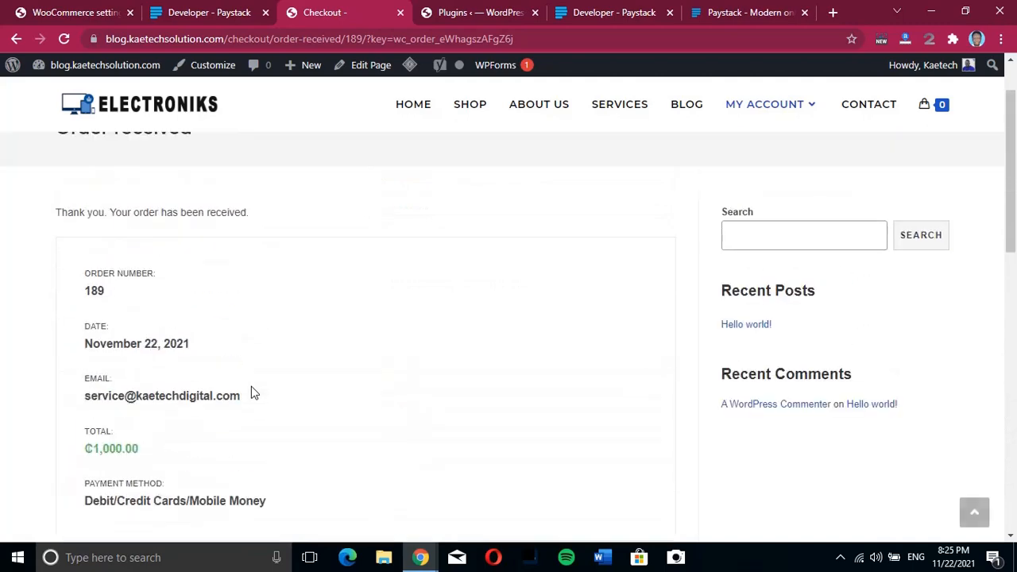
scroll(253, 393, up, 1)
scroll(251, 388, down, 3)
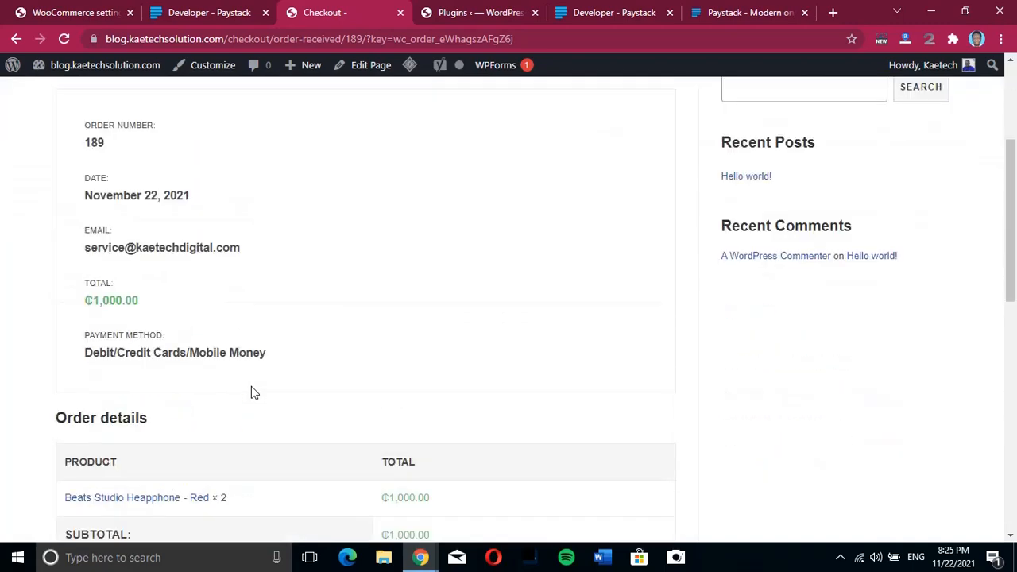
scroll(252, 387, up, 1)
scroll(251, 389, up, 2)
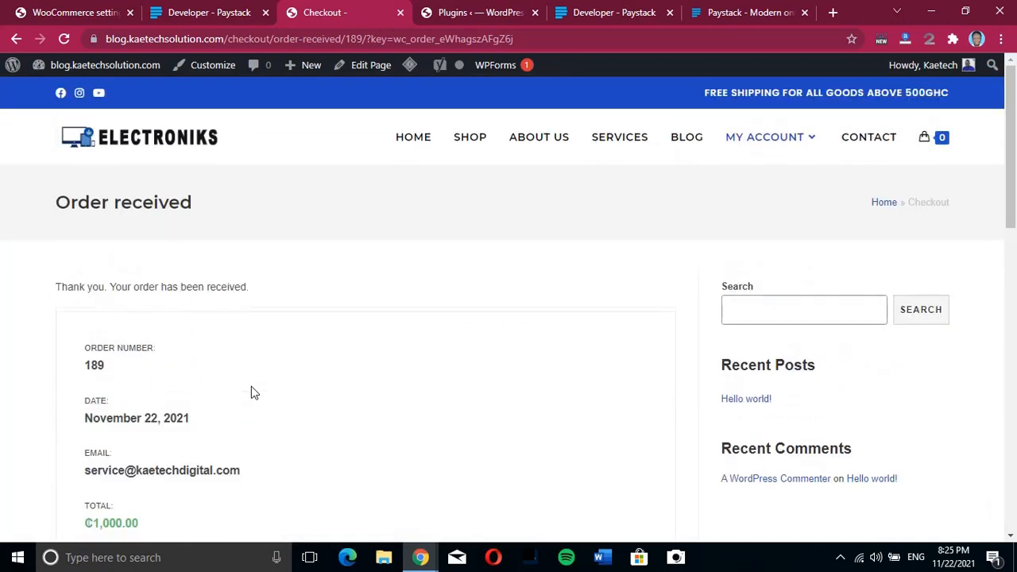
scroll(251, 390, down, 2)
scroll(251, 392, down, 2)
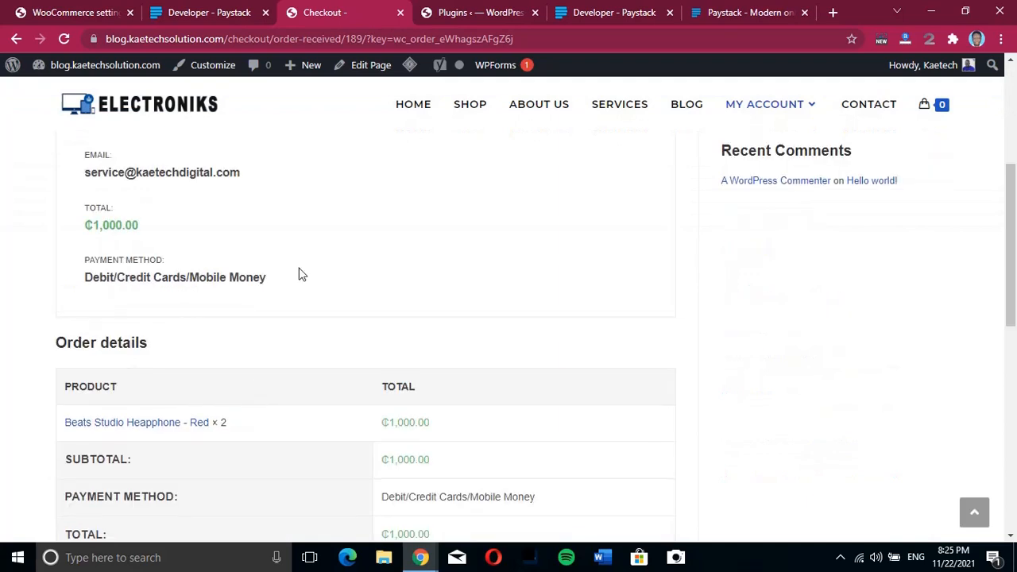